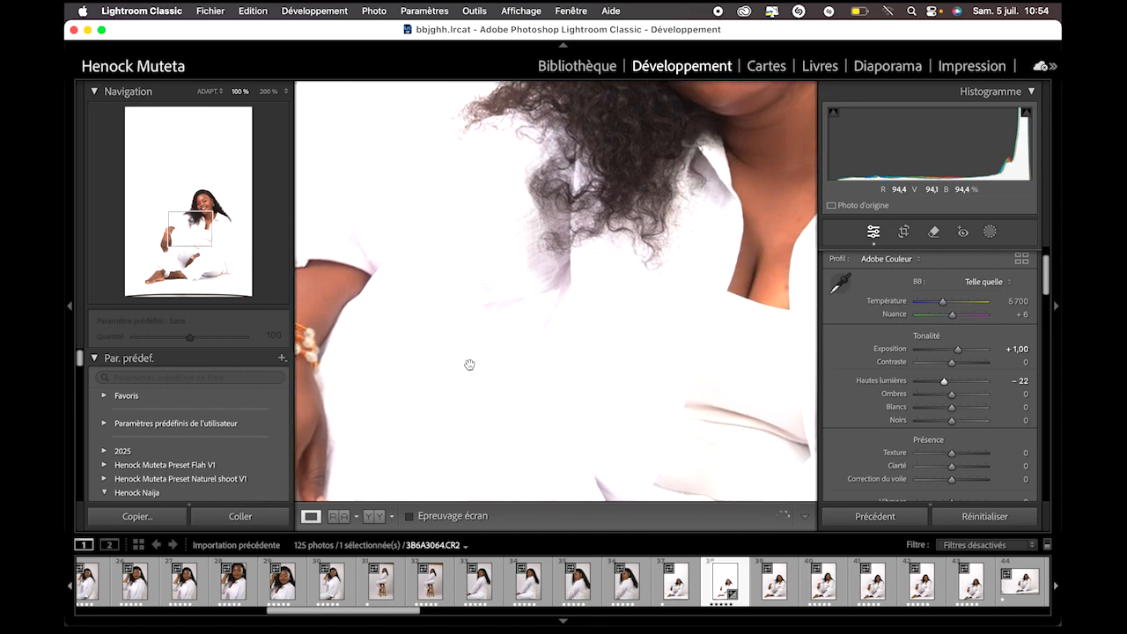
# Step: Inspect the hair, white shirt, wrists and trousers of the seated portrait at 100% for lost highlight detail
pyautogui.moveTo(559, 273); pyautogui.dragTo(464, 256)
pyautogui.moveTo(670, 315); pyautogui.dragTo(544, 278)
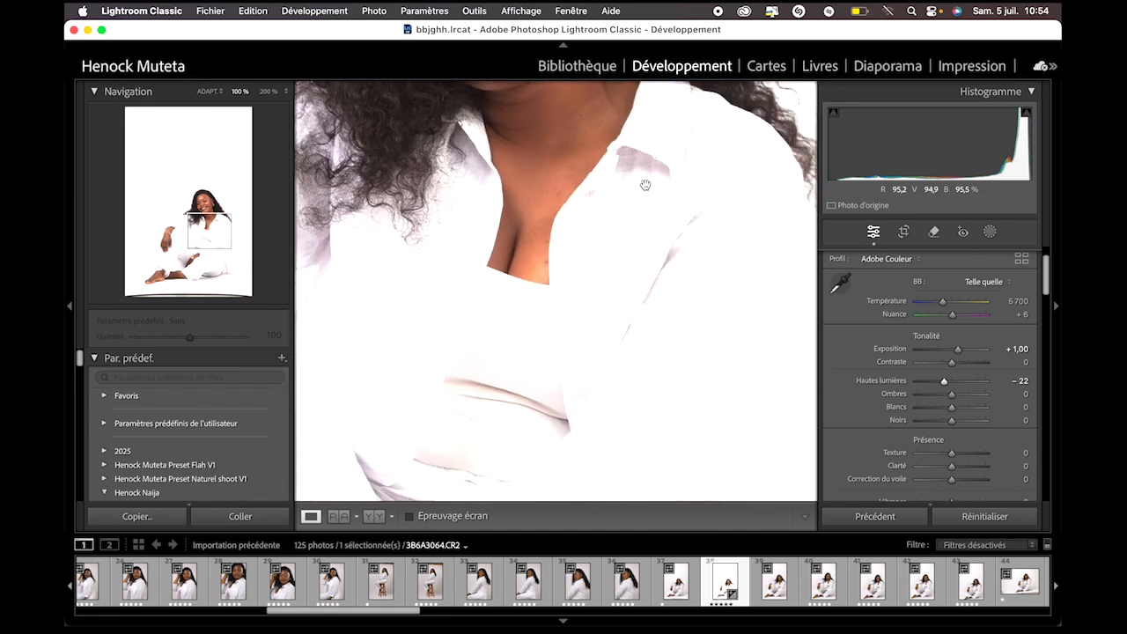
pyautogui.moveTo(616, 365); pyautogui.dragTo(687, 206)
pyautogui.moveTo(570, 387); pyautogui.dragTo(714, 218)
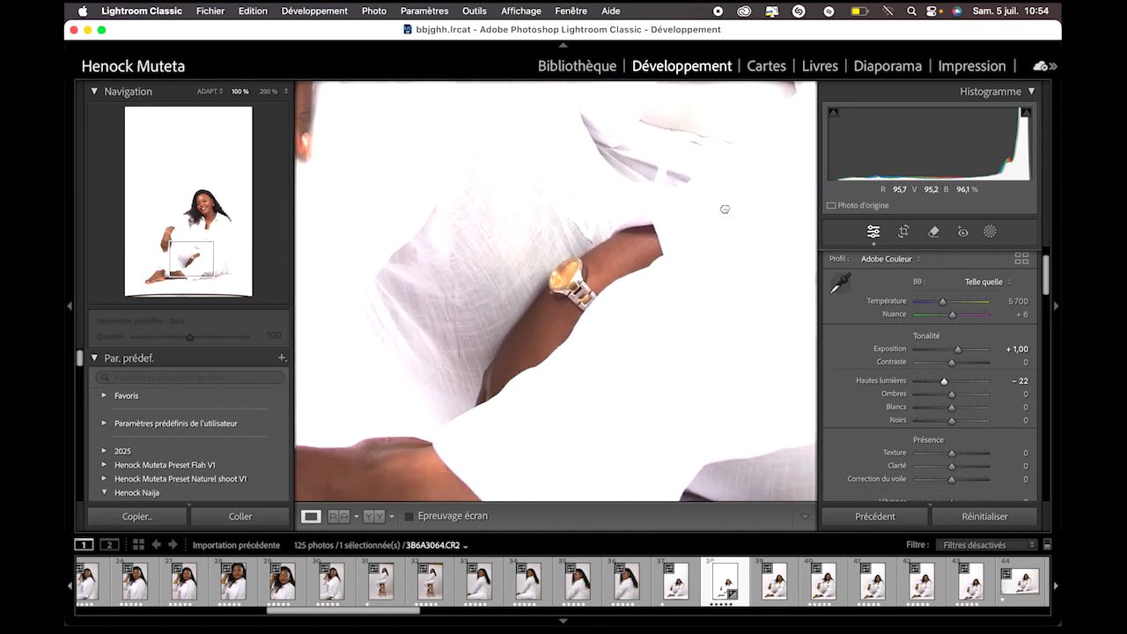
pyautogui.moveTo(461, 209); pyautogui.dragTo(627, 186)
pyautogui.moveTo(498, 234); pyautogui.dragTo(572, 352)
pyautogui.click(572, 353)
# Step: Set the basic adjustments to Noirs -13, Température 5793, Ombres +15 and Blancs +12
pyautogui.moveTo(952, 422); pyautogui.dragTo(946, 421)
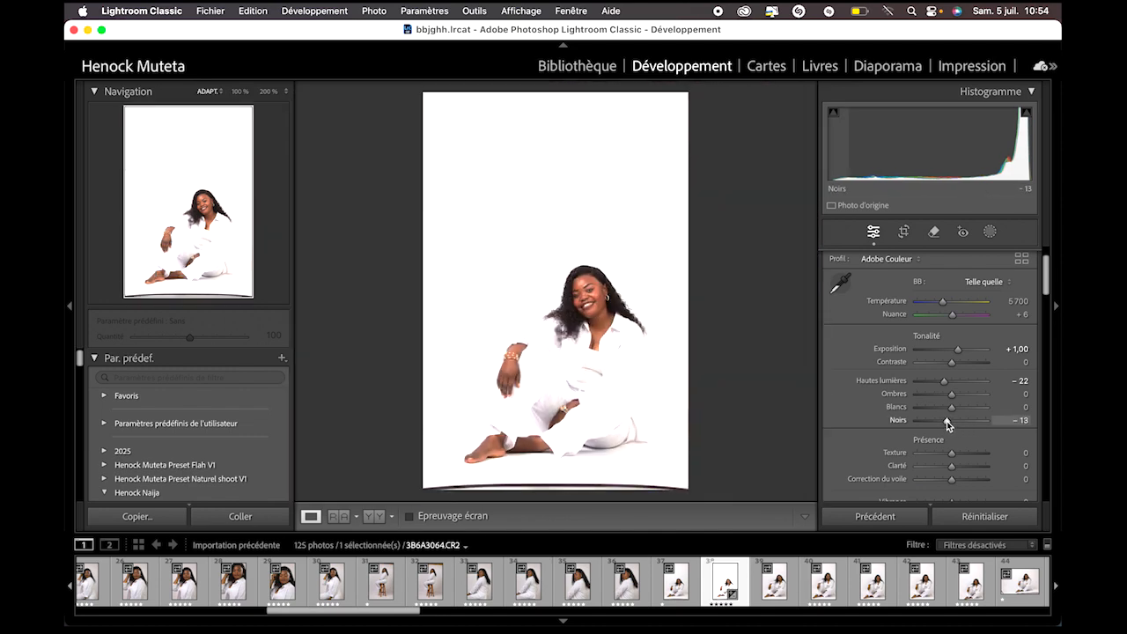
pyautogui.moveTo(946, 302); pyautogui.dragTo(947, 302)
pyautogui.moveTo(957, 399); pyautogui.dragTo(957, 401)
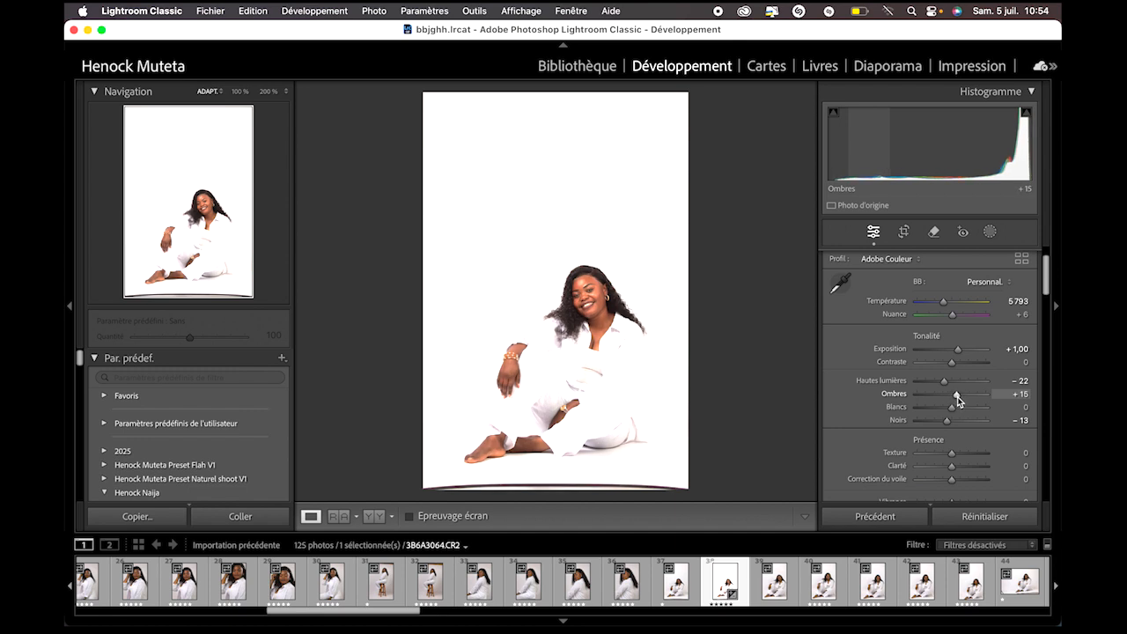
pyautogui.moveTo(951, 407)
pyautogui.mouseDown()
pyautogui.moveTo(932, 411)
pyautogui.moveTo(991, 415)
pyautogui.moveTo(956, 415)
pyautogui.mouseUp()
# Step: Set the portrait's Clarté to +8 and Vibrance to +25
pyautogui.scroll(-3, 956, 415)
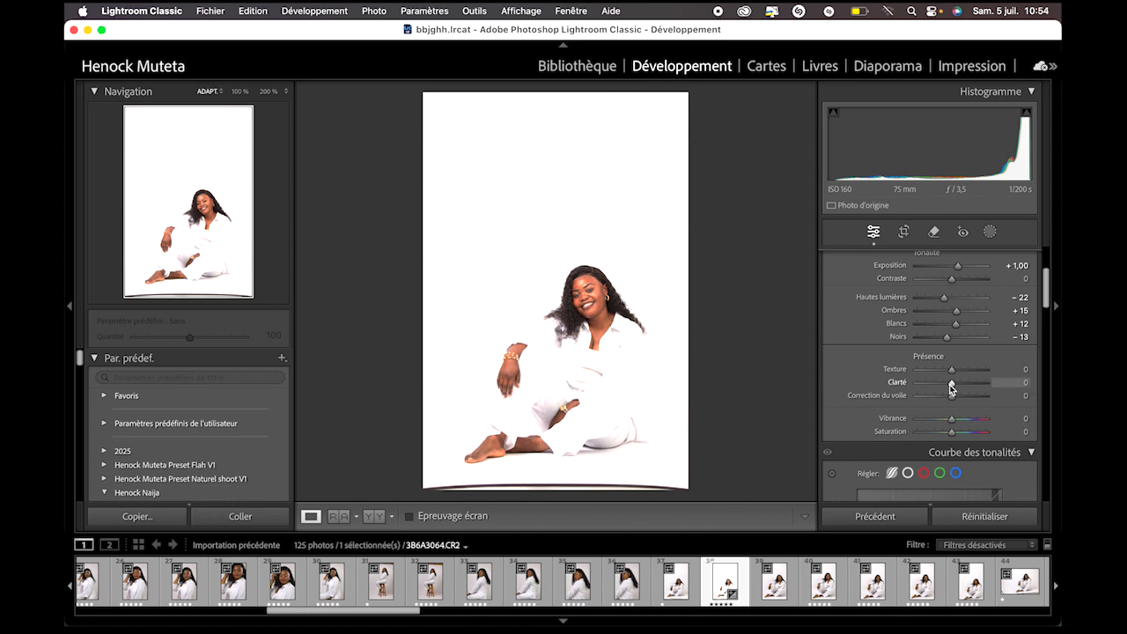
pyautogui.moveTo(952, 419); pyautogui.dragTo(961, 422)
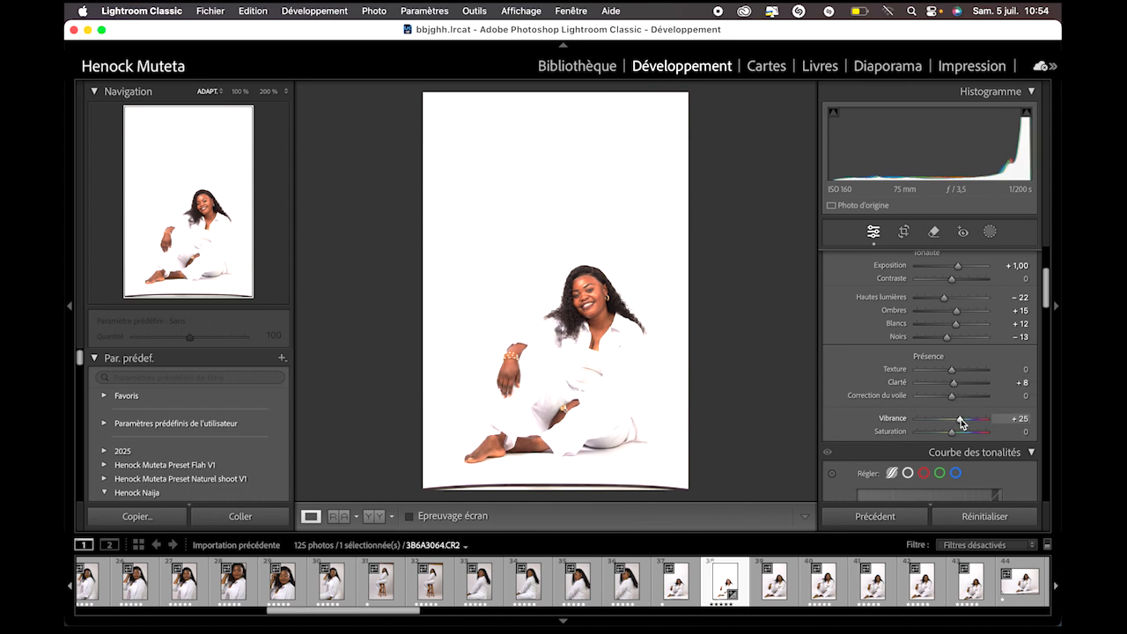
# Step: Shape the tone curve by region with Ombres -11, Tons sombres +10 and Tons clairs +10
pyautogui.scroll(-10, 961, 423)
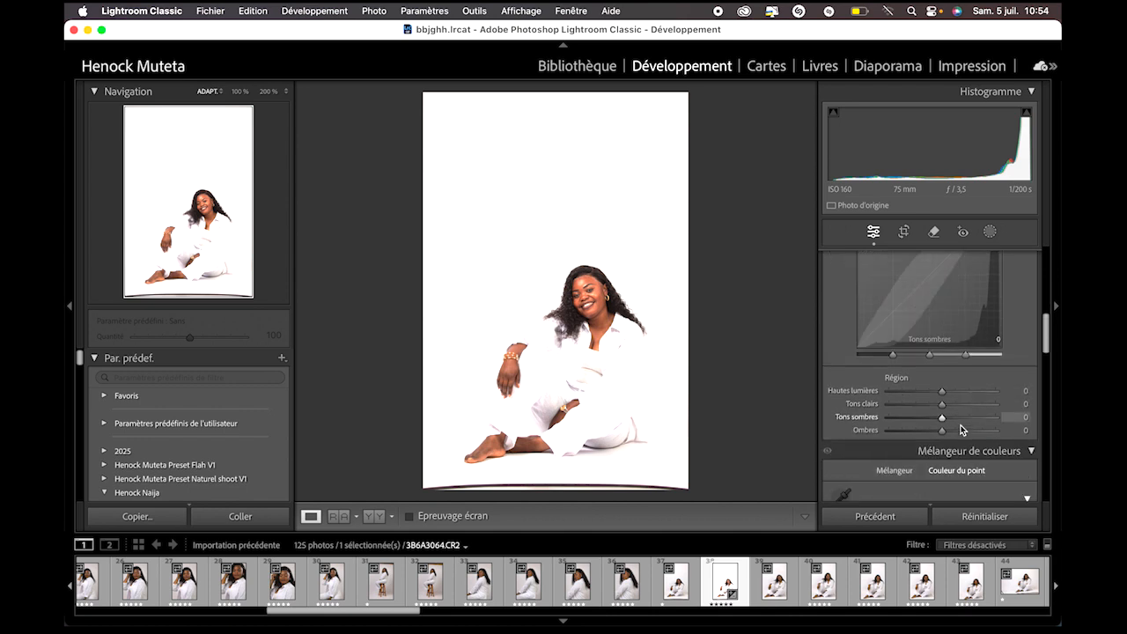
pyautogui.moveTo(943, 432); pyautogui.dragTo(939, 434)
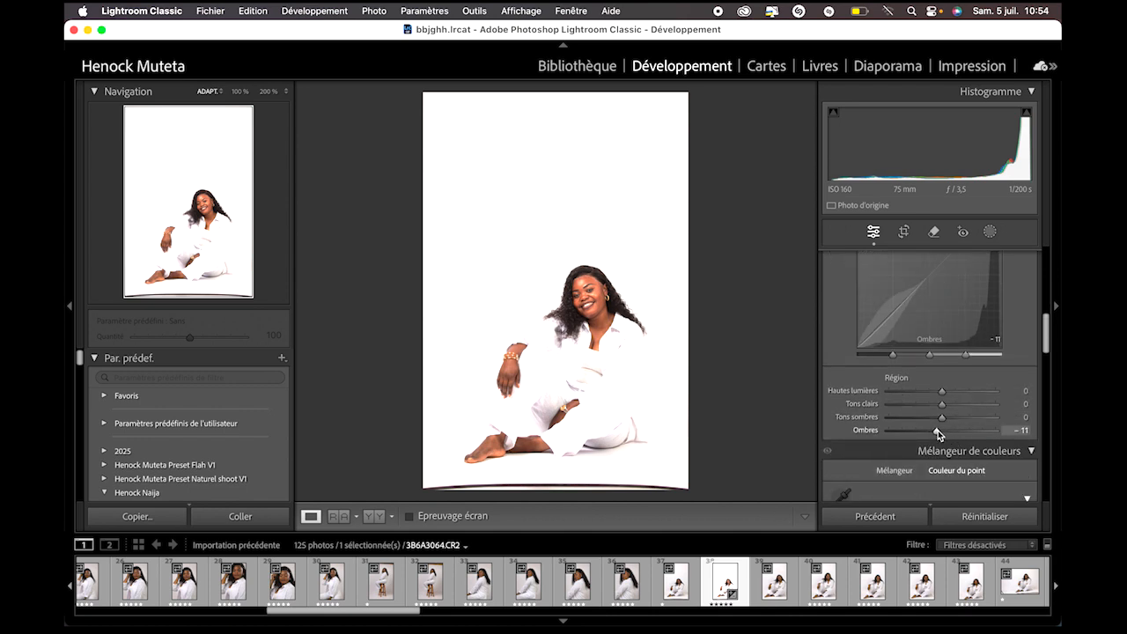
pyautogui.moveTo(950, 422); pyautogui.dragTo(950, 408)
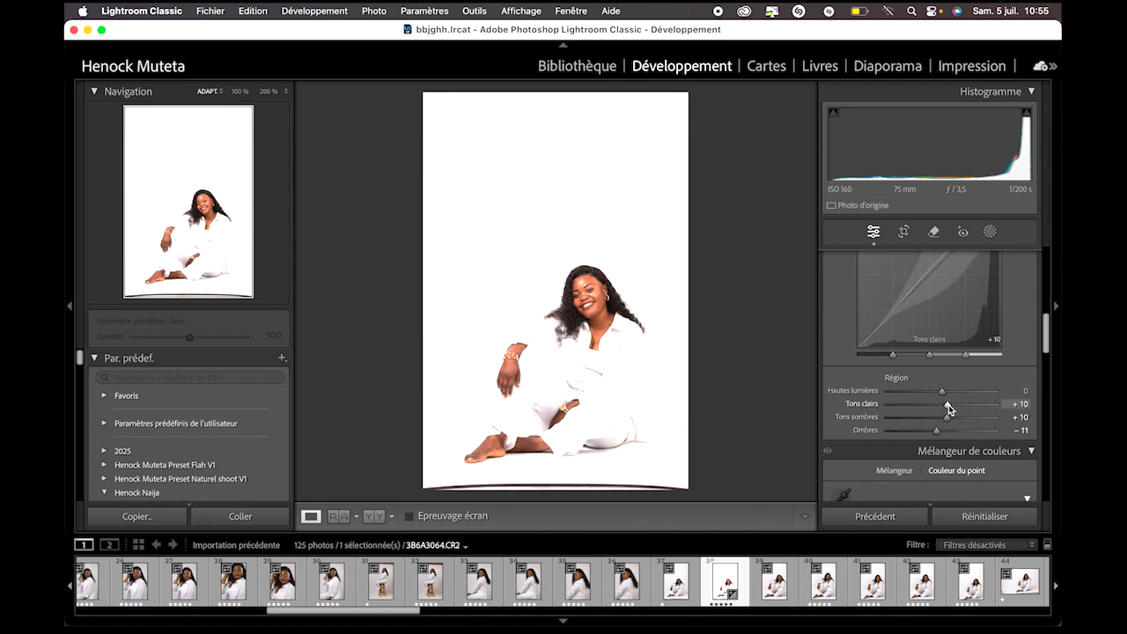
# Step: Preview the face detail, set sharpening to Rayon 1,2, Détail 33 and Masquage 26, and set luminance noise reduction to 3
pyautogui.scroll(-5, 949, 405)
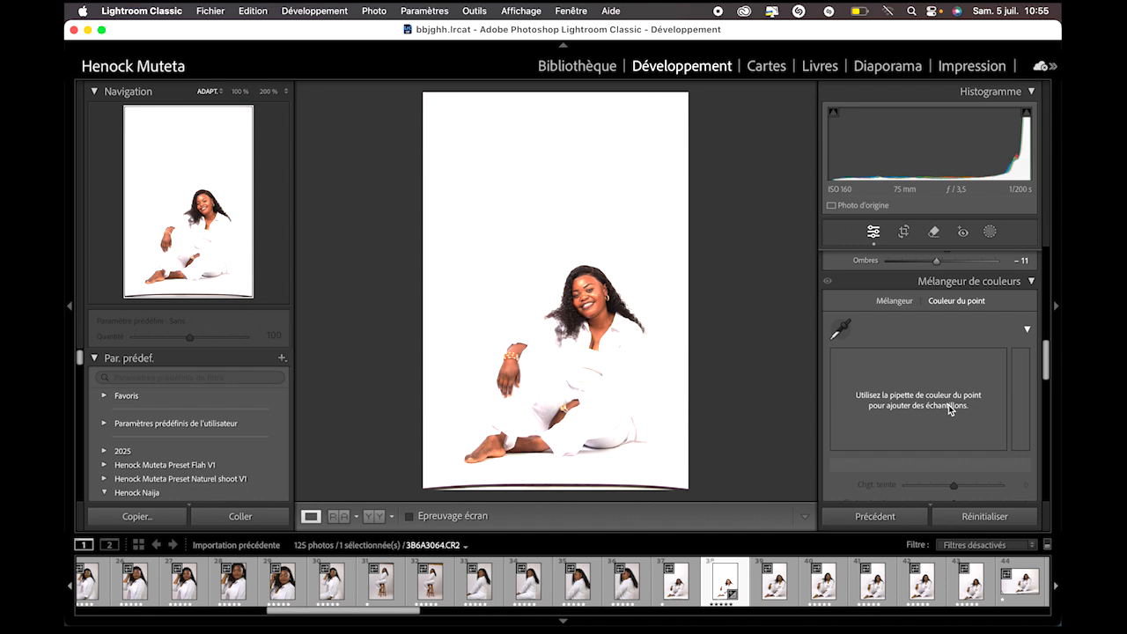
pyautogui.scroll(-8, 949, 404)
pyautogui.scroll(-2, 948, 405)
pyautogui.click(958, 343)
pyautogui.click(952, 348)
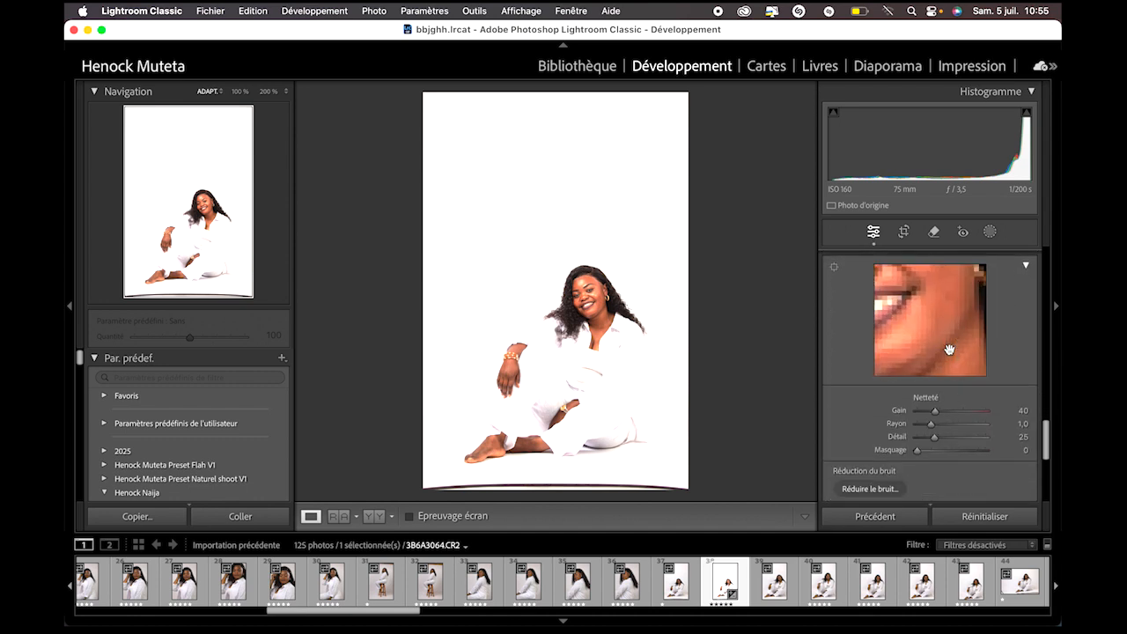
pyautogui.moveTo(948, 343); pyautogui.dragTo(980, 363)
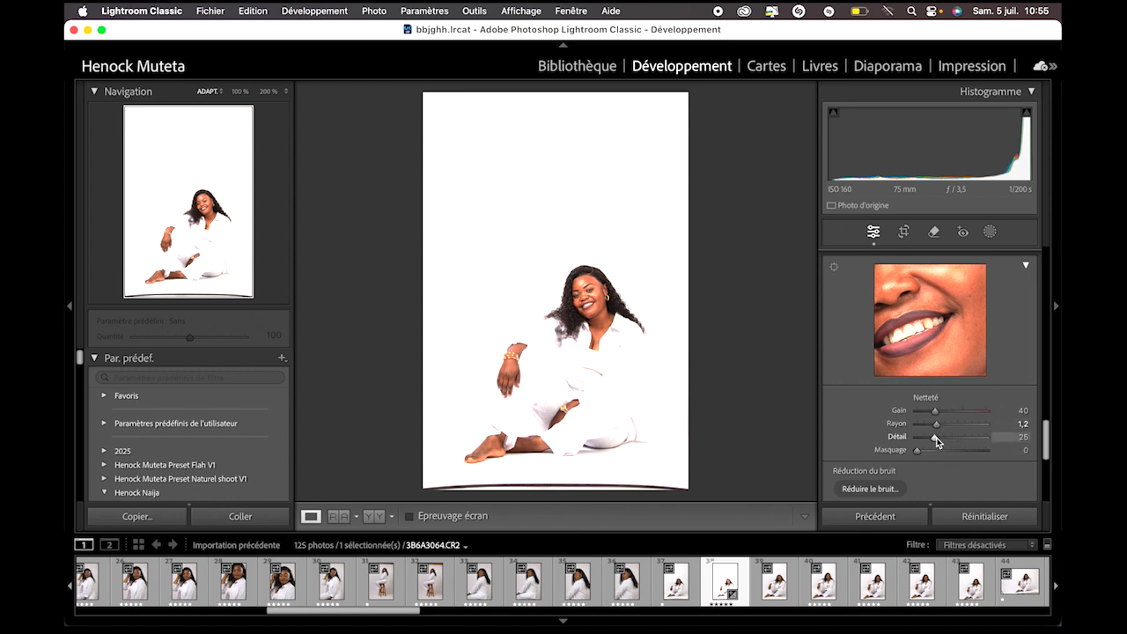
pyautogui.moveTo(927, 450); pyautogui.dragTo(934, 453)
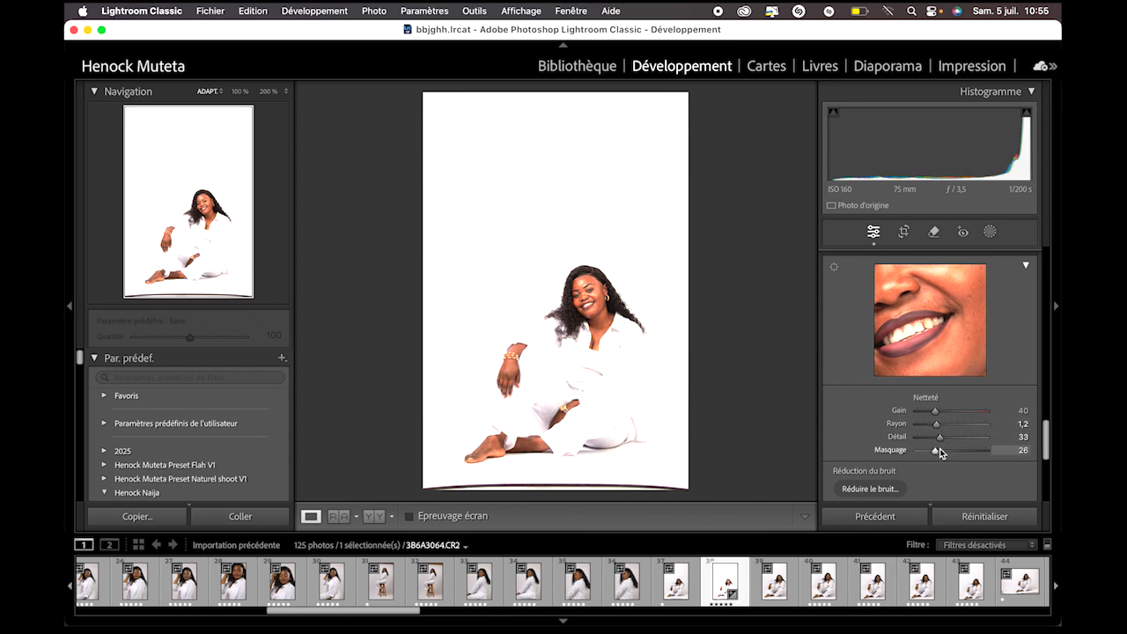
pyautogui.scroll(-5, 943, 449)
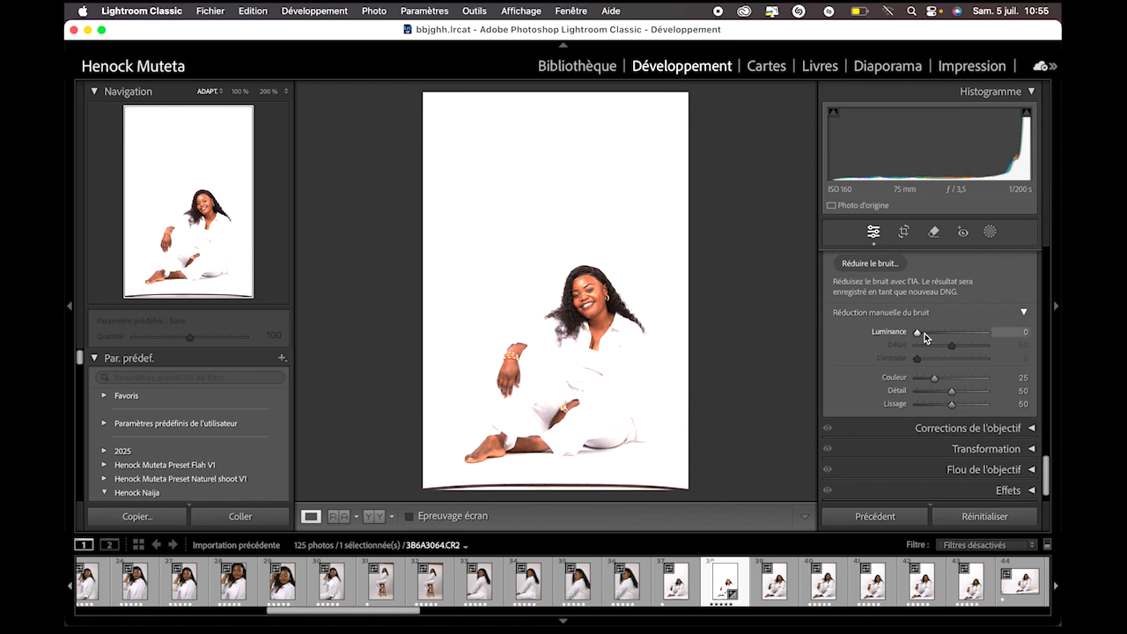
pyautogui.moveTo(918, 331); pyautogui.dragTo(920, 331)
# Step: Remove chromatic aberration and enable the lens correction profile
pyautogui.scroll(-1, 976, 421)
pyautogui.click(1030, 402)
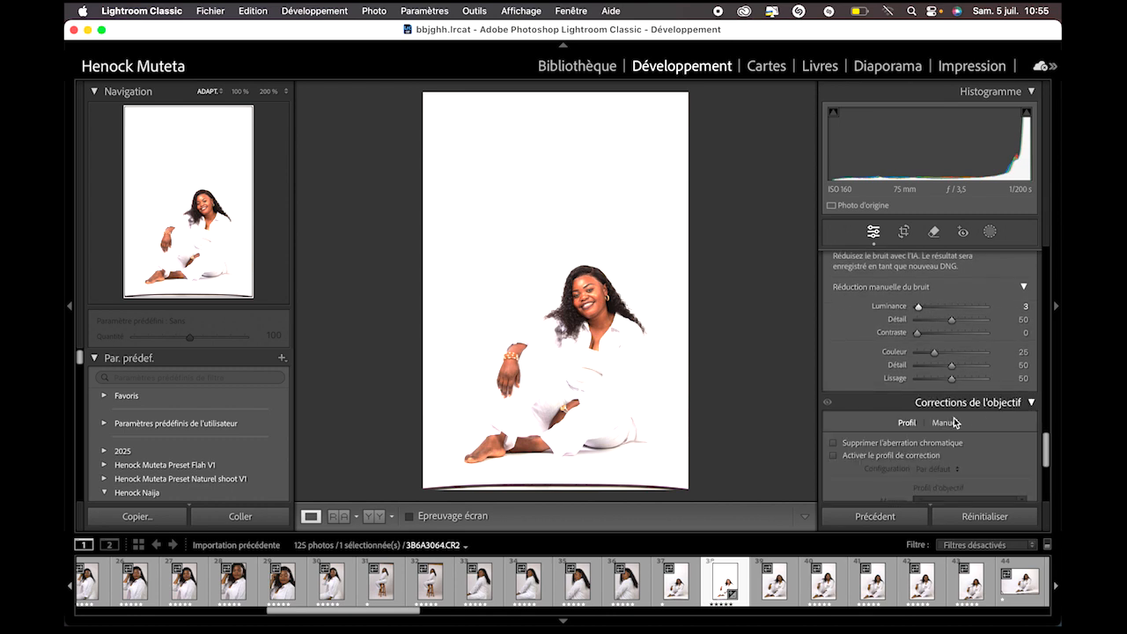
pyautogui.click(845, 456)
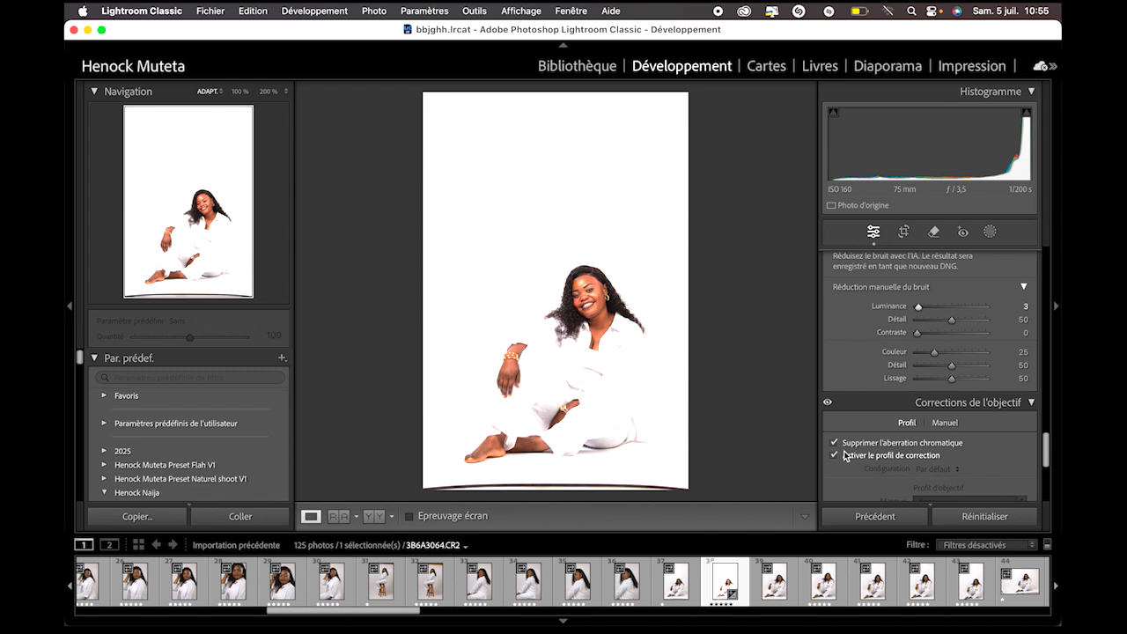
# Step: Review the lens profile, Effets and Etalonnage settings, and examine the face's skin and highlights at up to 200%
pyautogui.scroll(-5, 889, 453)
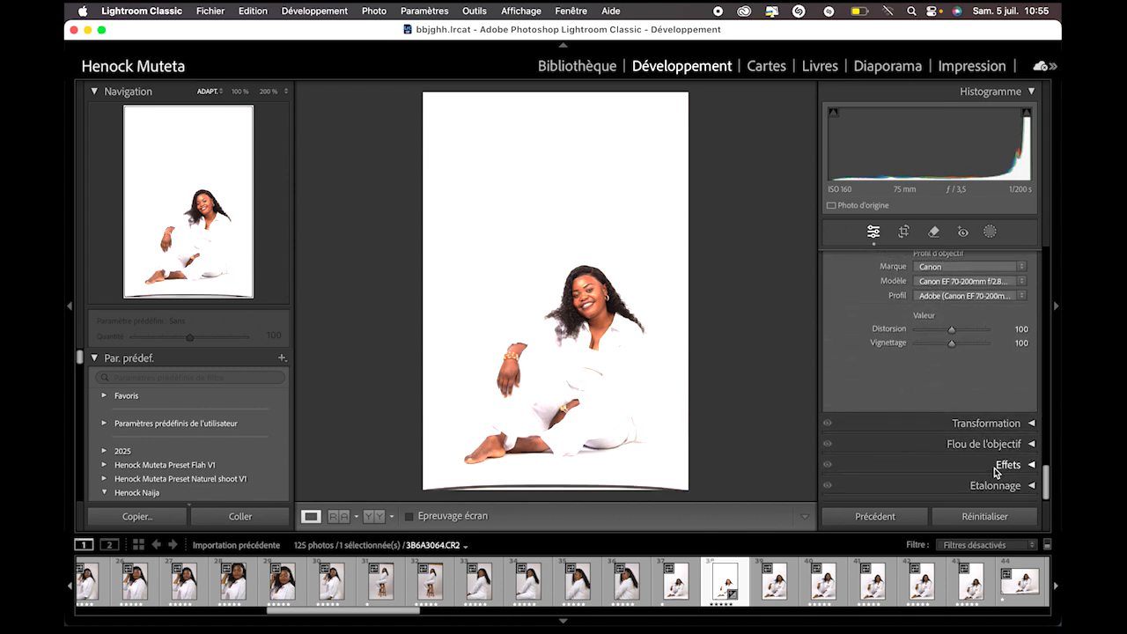
pyautogui.click(1031, 467)
pyautogui.scroll(-3, 967, 441)
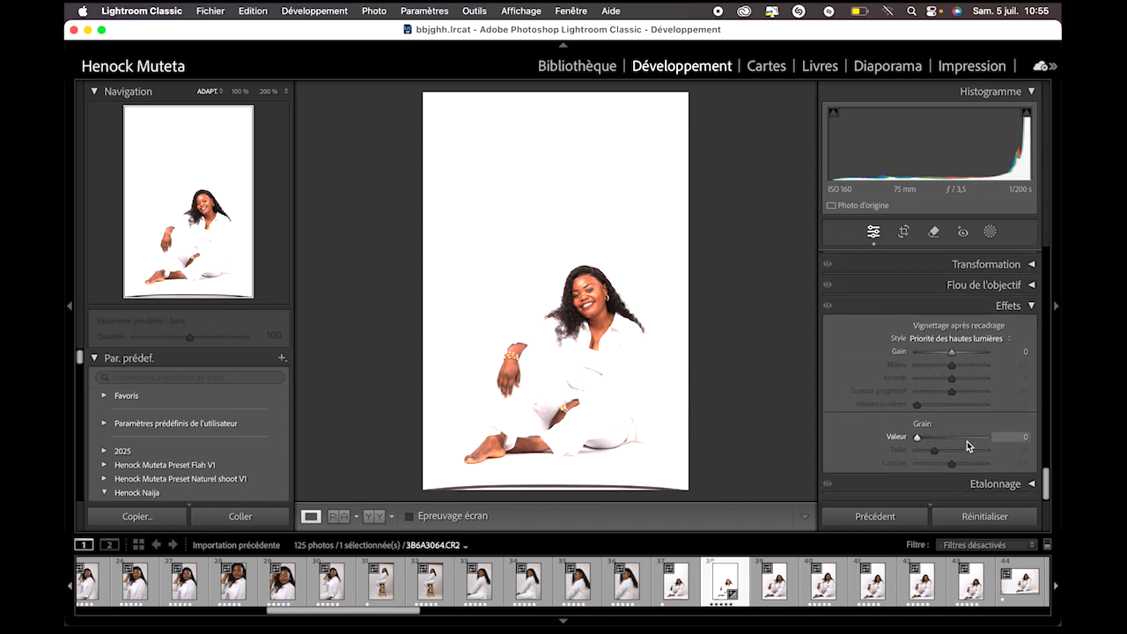
pyautogui.click(1032, 306)
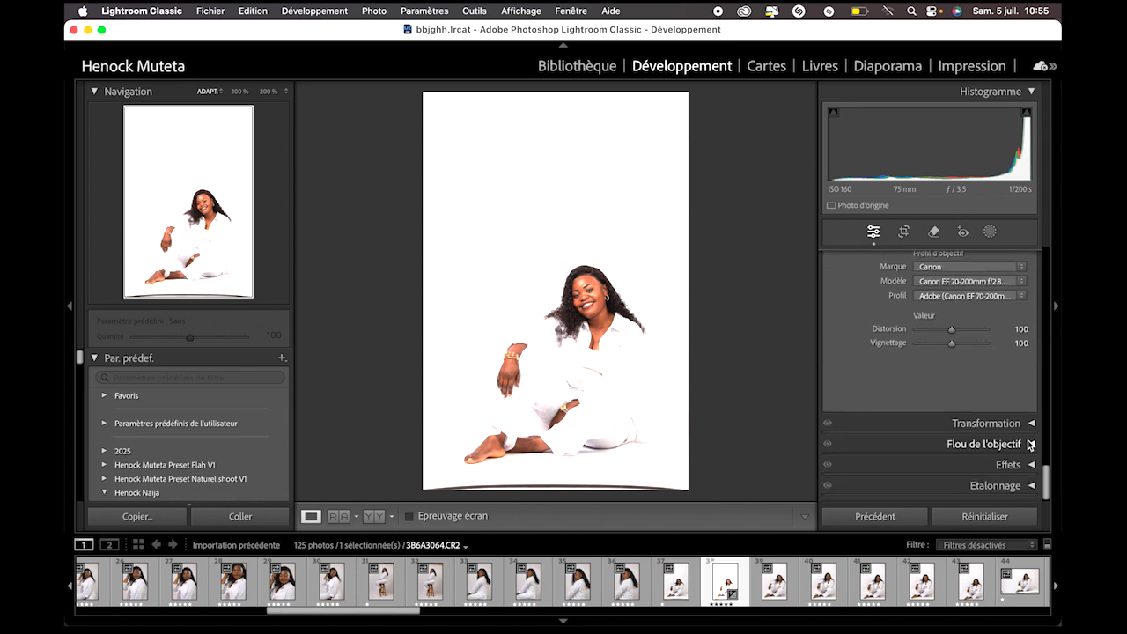
pyautogui.click(1032, 483)
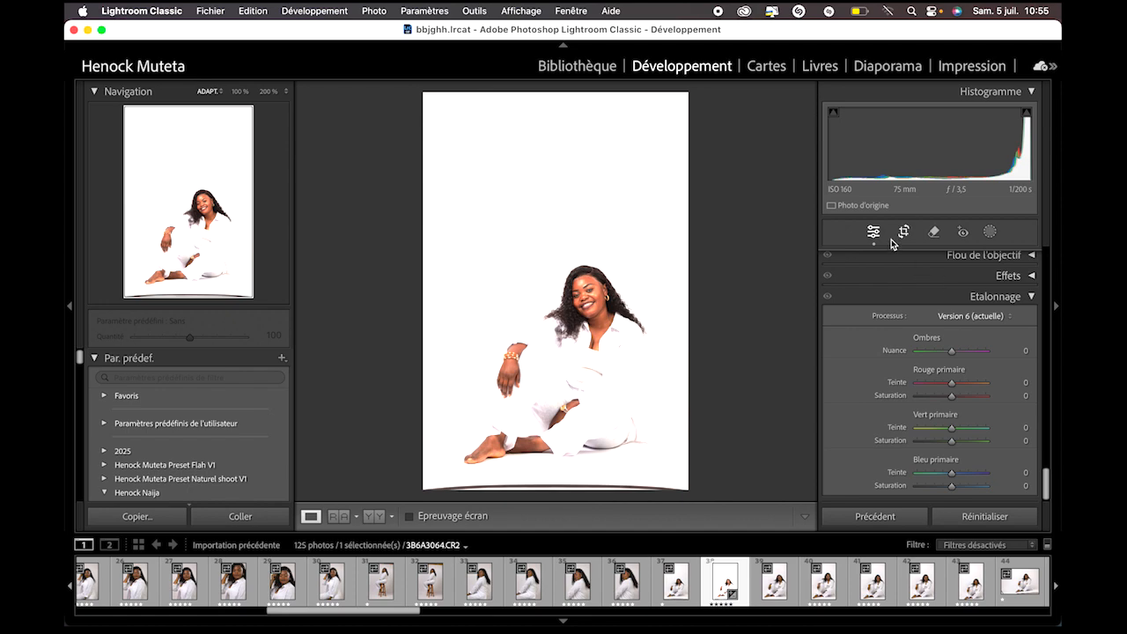
pyautogui.click(666, 279)
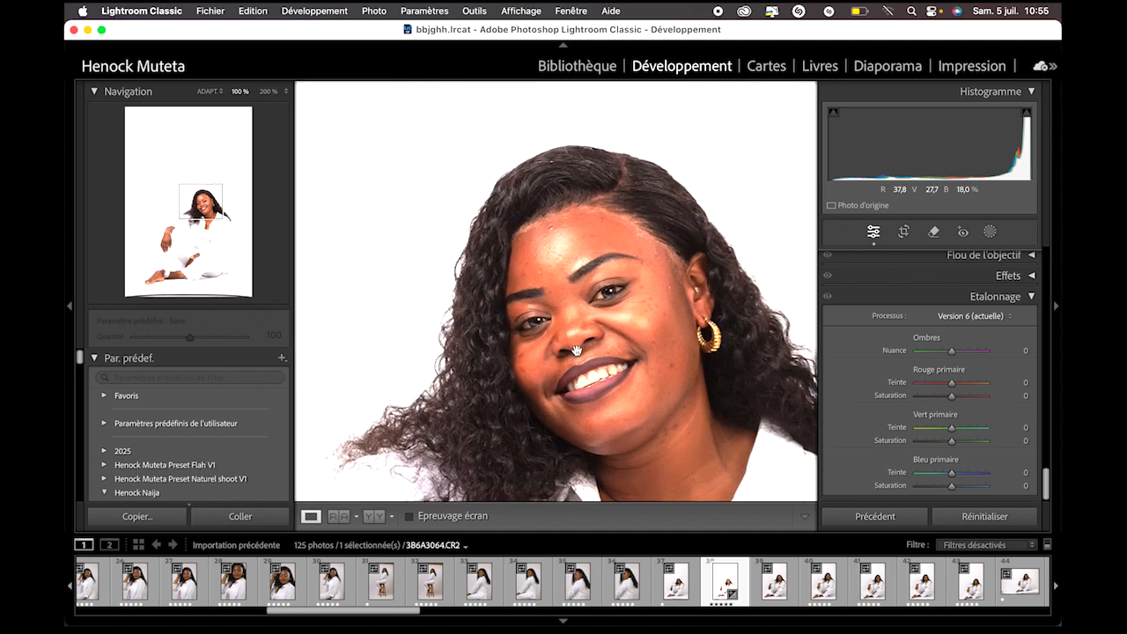
pyautogui.press('super+equal')
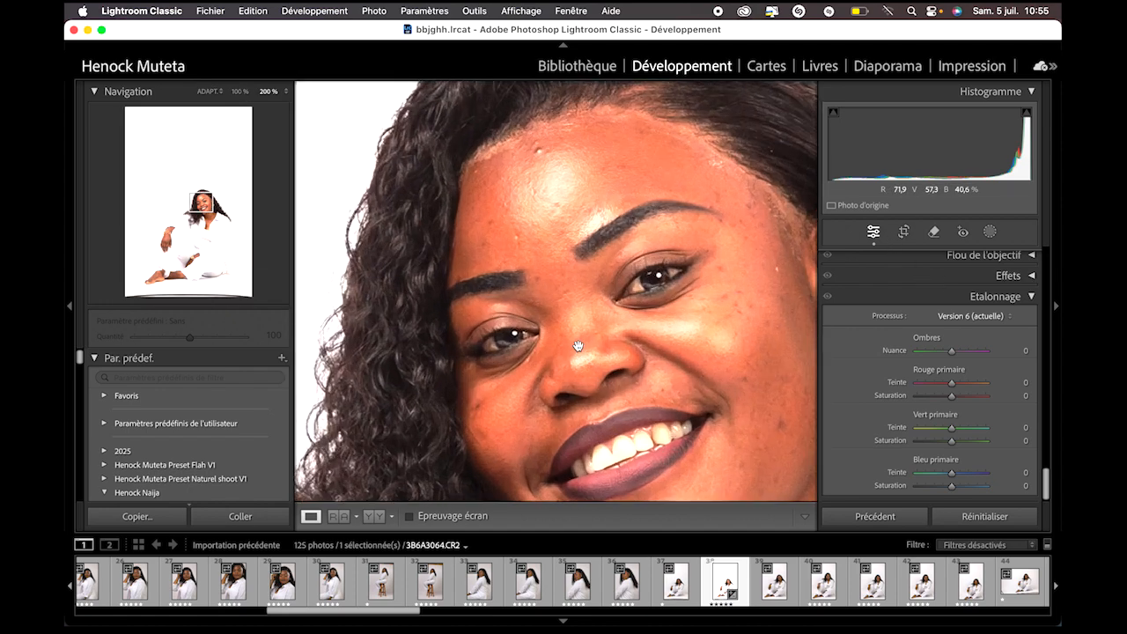
pyautogui.moveTo(579, 347); pyautogui.dragTo(569, 276)
pyautogui.click(568, 277)
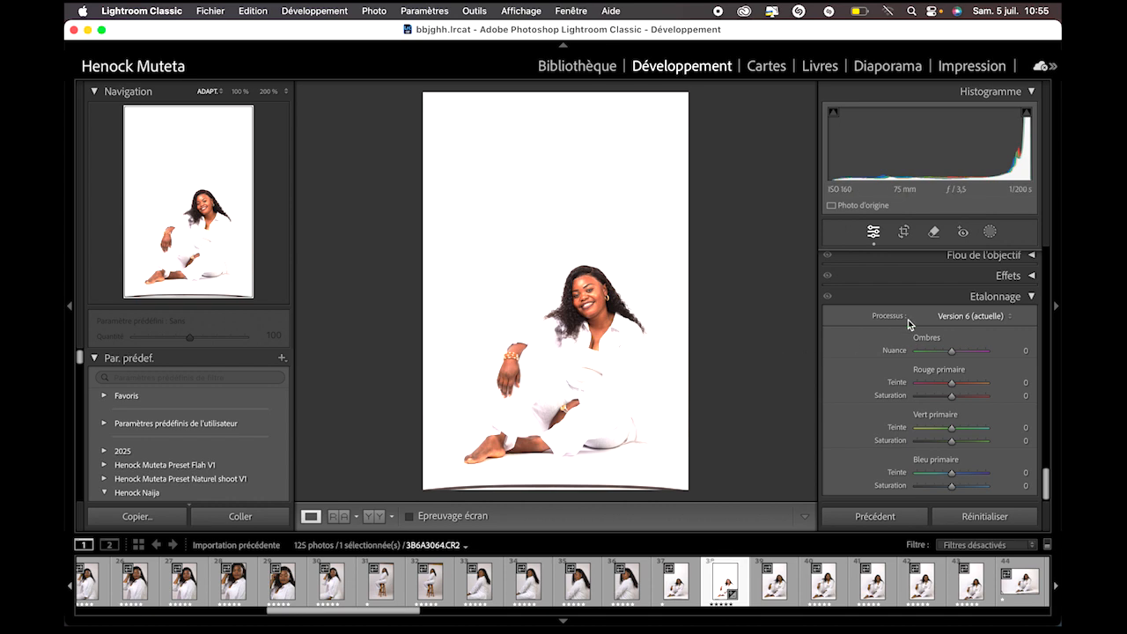
# Step: Crop the photo slightly tighter at its original aspect, excluding the dark strip at the bottom edge, and set Exposition to +1,02
pyautogui.click(903, 232)
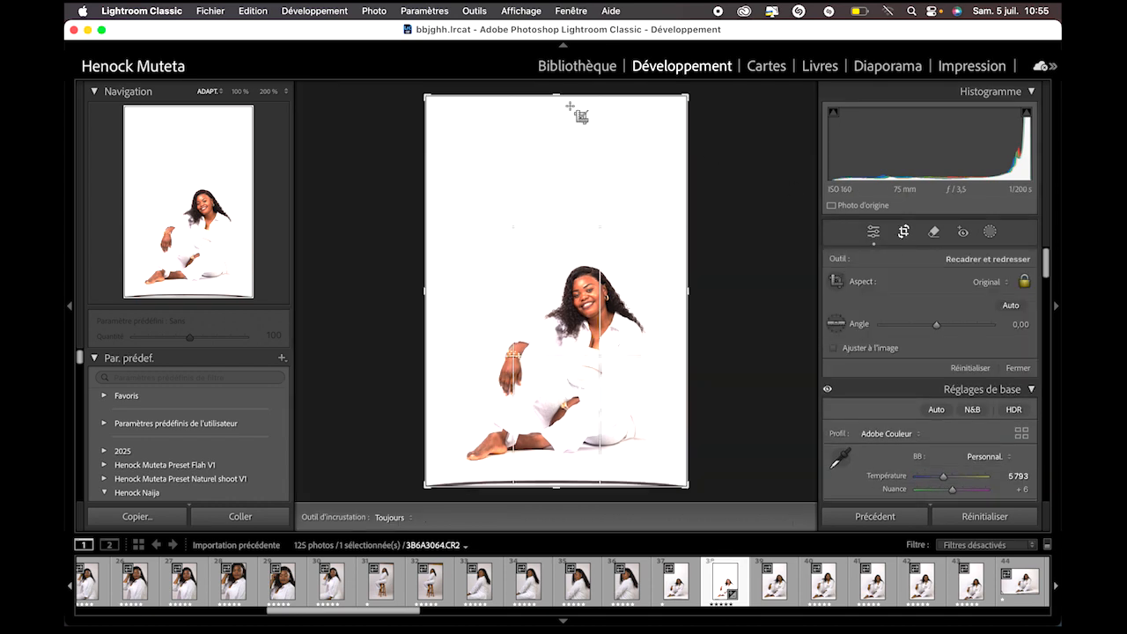
pyautogui.moveTo(568, 95); pyautogui.dragTo(577, 115)
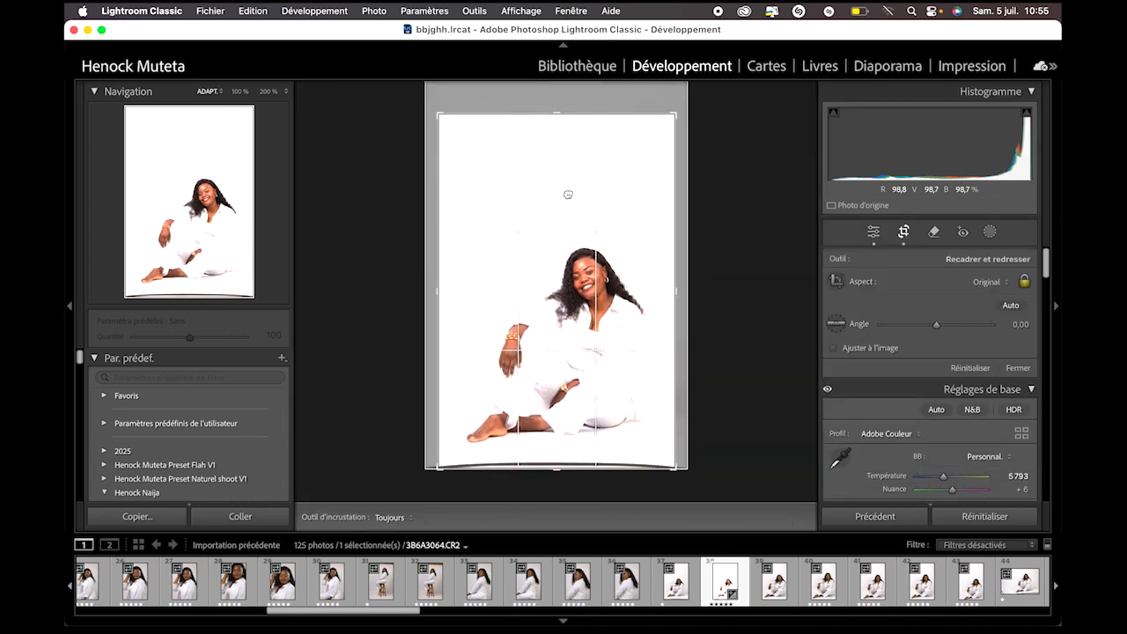
pyautogui.press('Return')
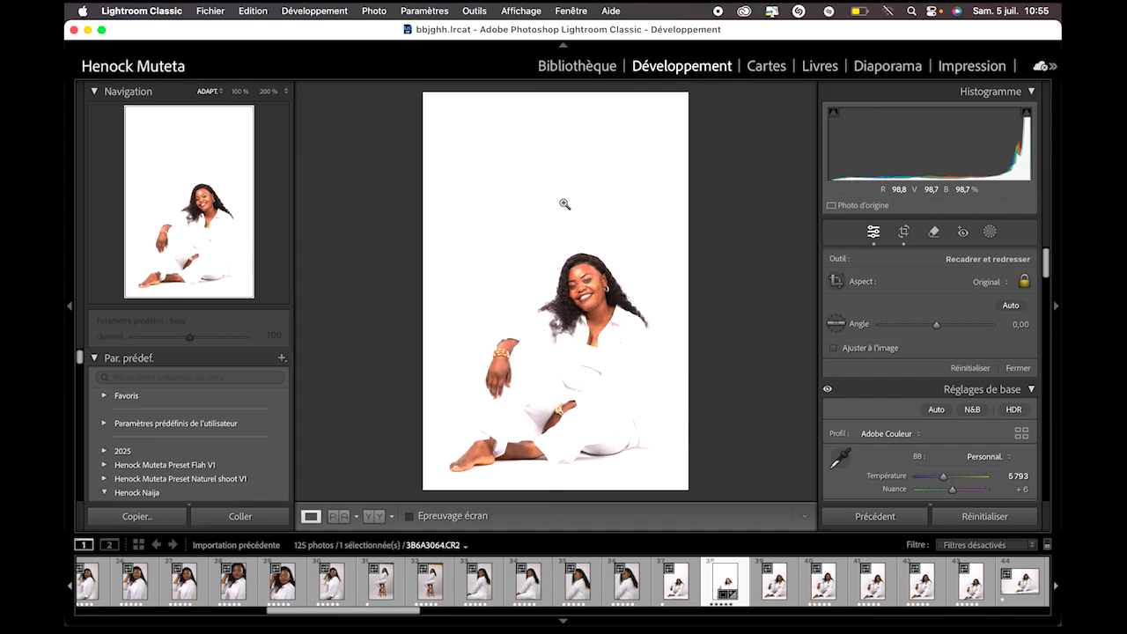
pyautogui.moveTo(941, 120); pyautogui.dragTo(943, 119)
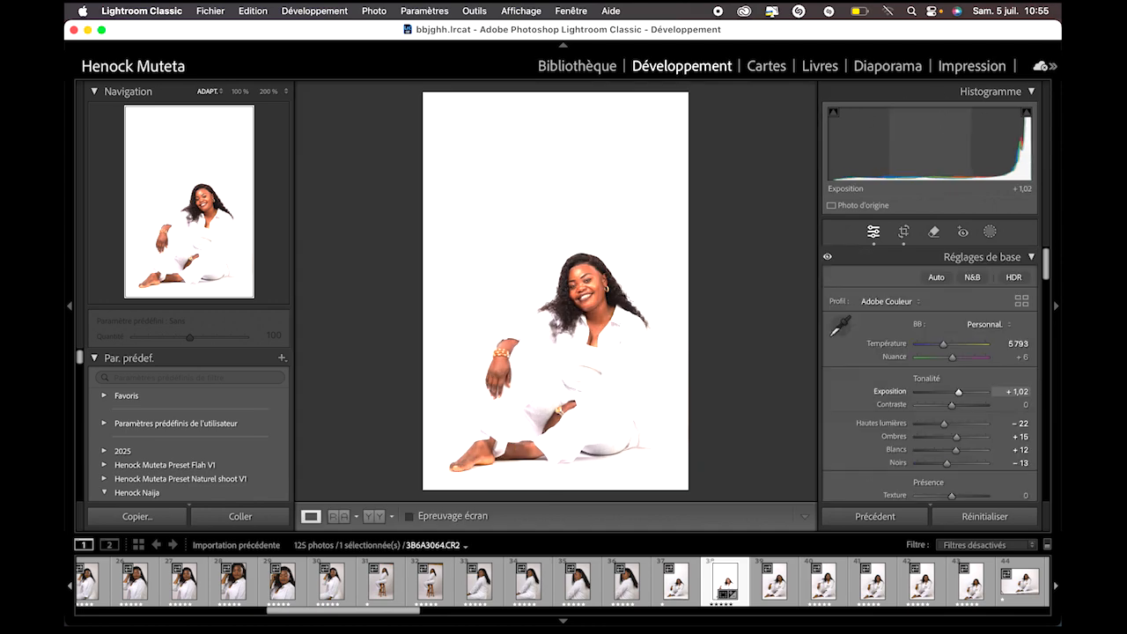
# Step: Compare the portrait before and after side by side, checking the face's skin, eyes and teeth up close, and return to the single view
pyautogui.click(374, 516)
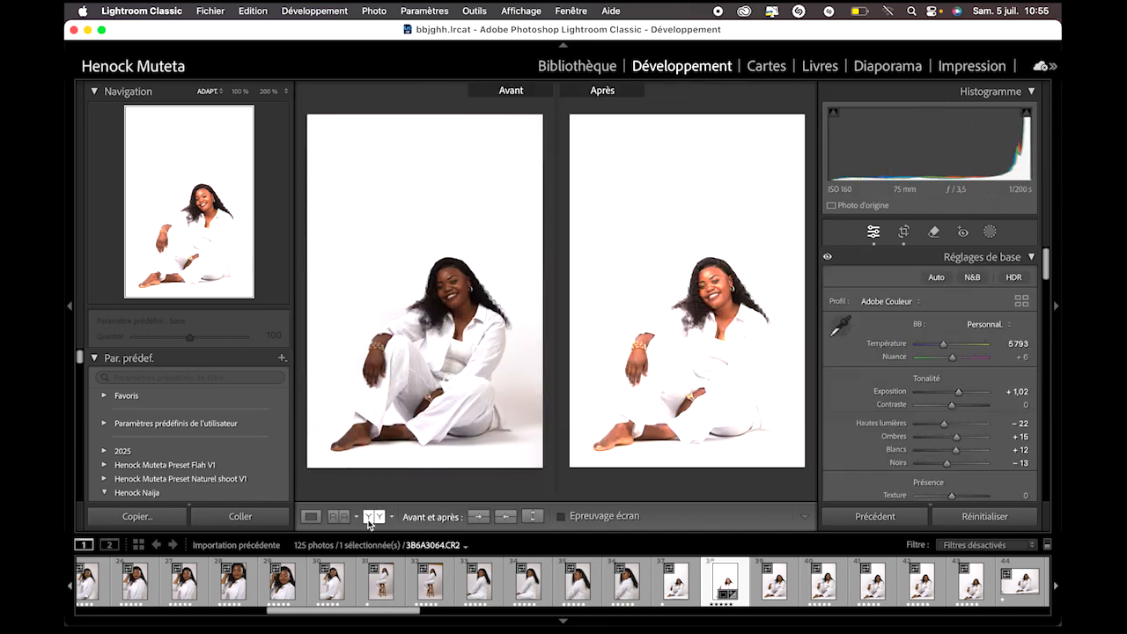
pyautogui.click(457, 272)
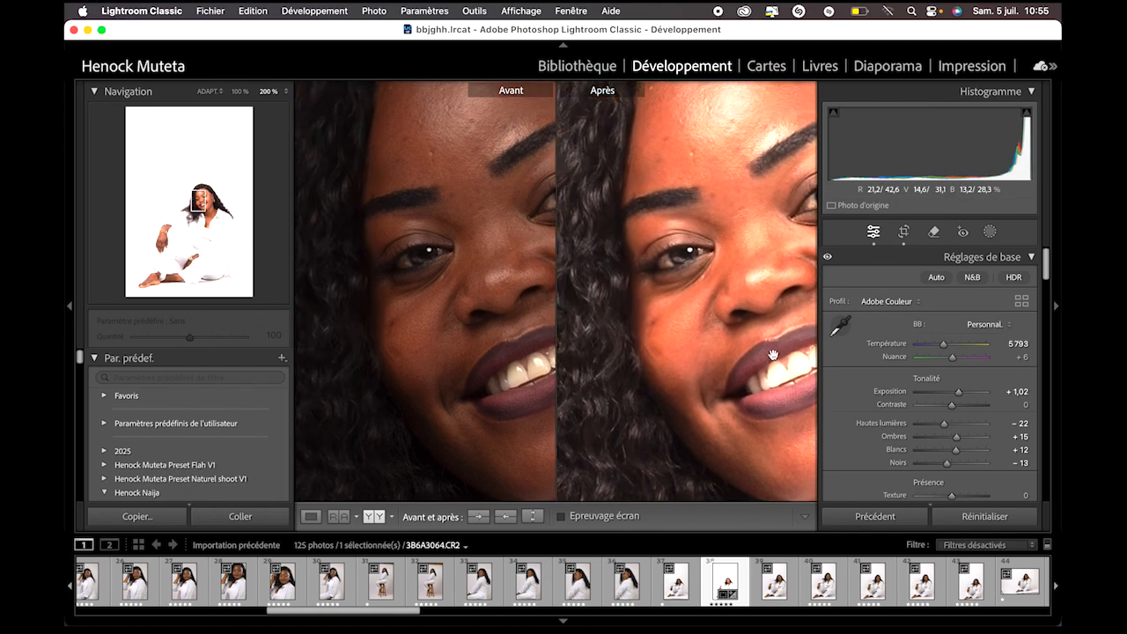
pyautogui.moveTo(750, 350); pyautogui.dragTo(732, 375)
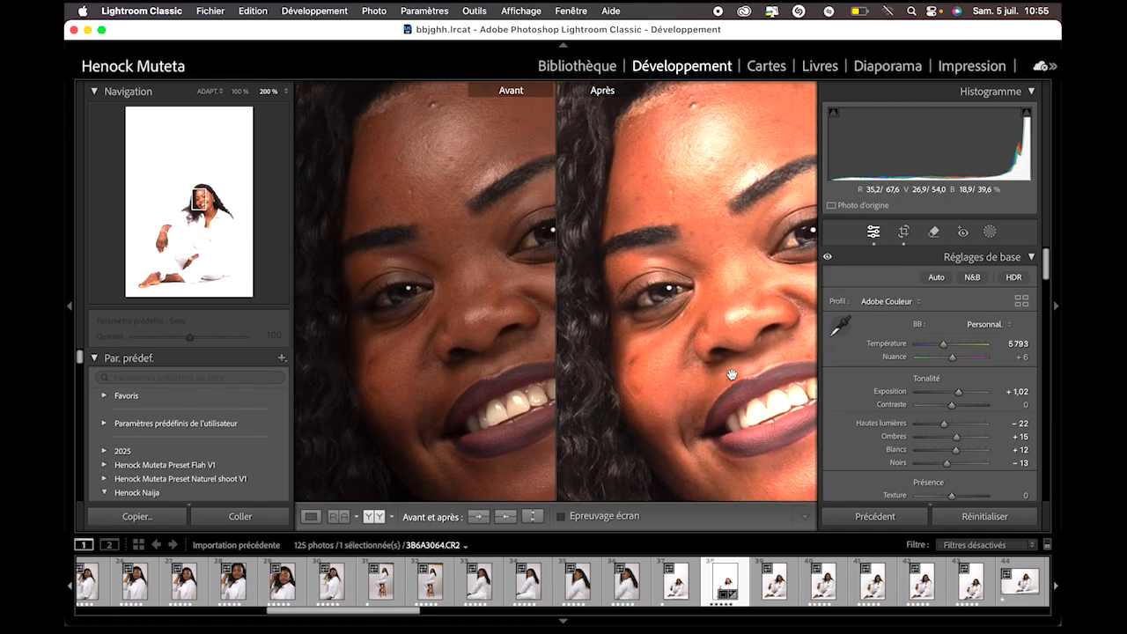
pyautogui.click(732, 375)
pyautogui.click(450, 286)
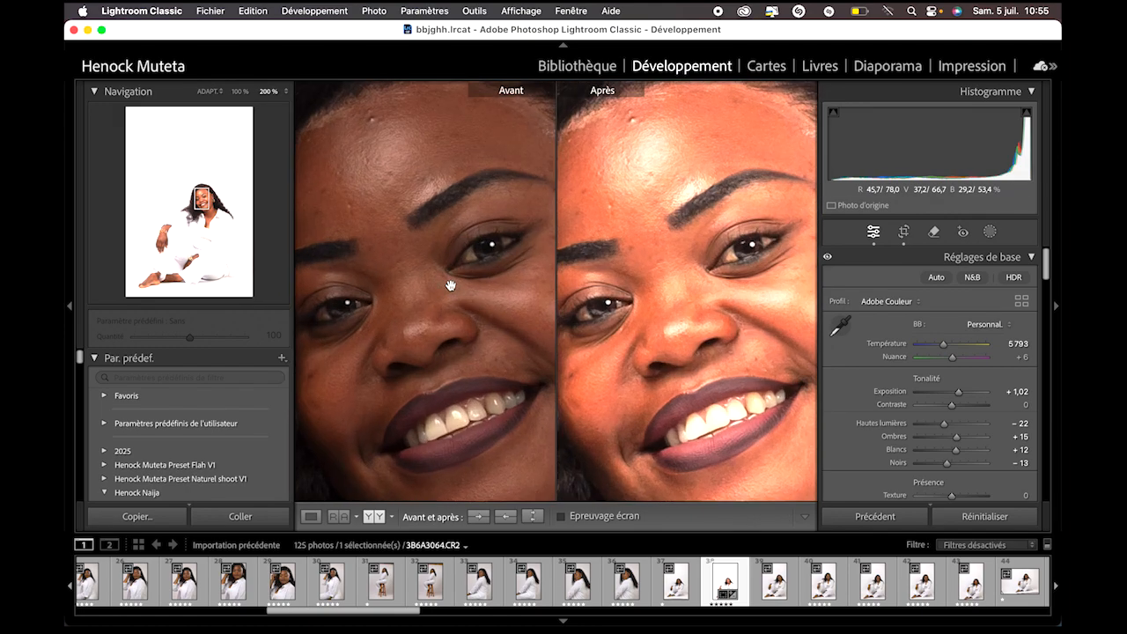
pyautogui.click(450, 286)
pyautogui.click(705, 284)
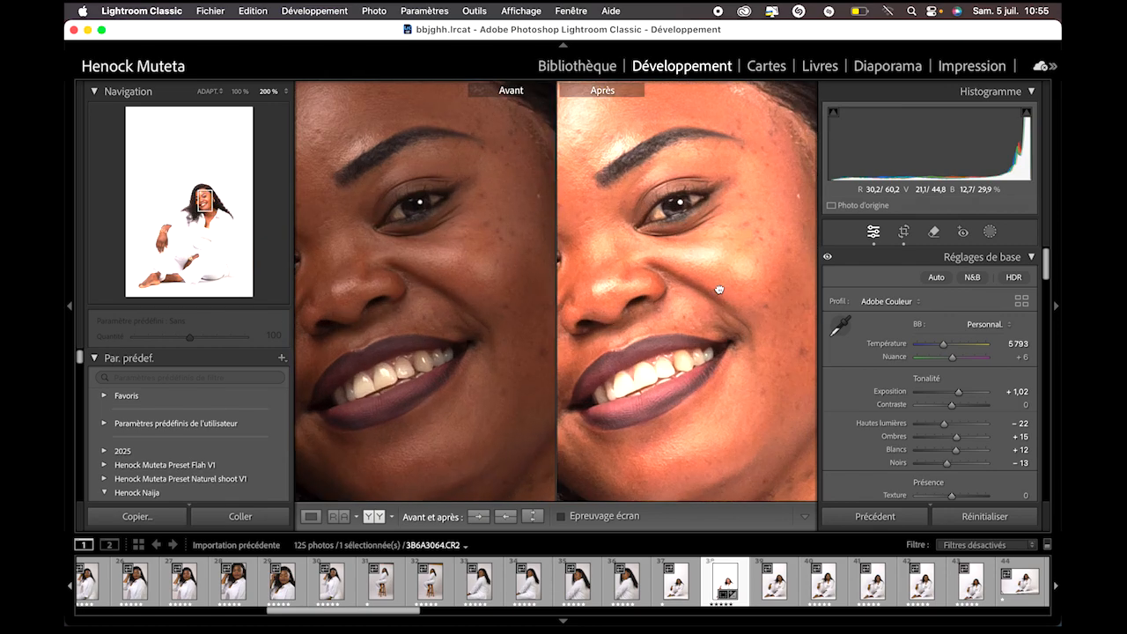
pyautogui.click(756, 312)
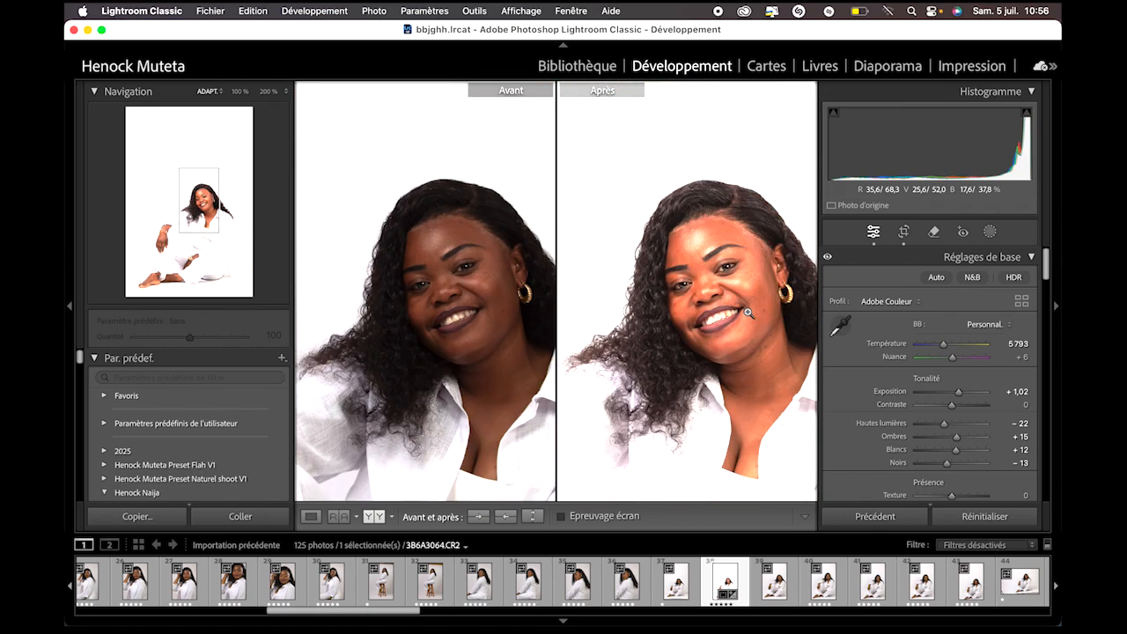
pyautogui.click(455, 298)
pyautogui.click(453, 296)
pyautogui.click(715, 290)
pyautogui.click(715, 290)
pyautogui.click(313, 517)
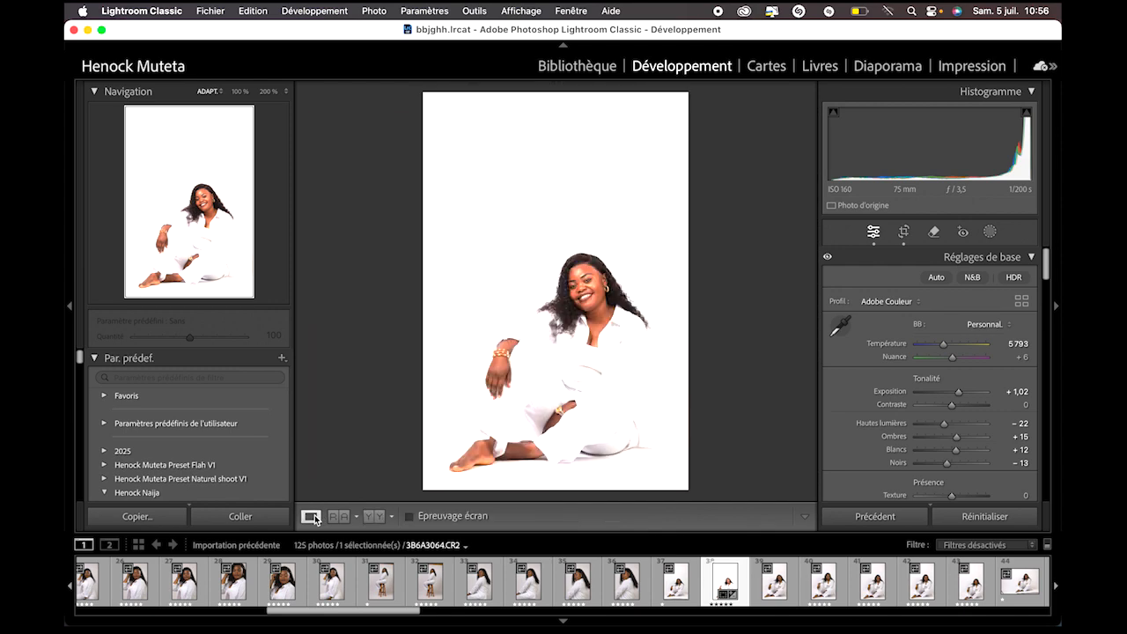
# Step: Select all photos in the filmstrip and synchronize the edited portrait's develop settings to them
pyautogui.press('super+a')
pyautogui.click(866, 518)
pyautogui.press('Return')
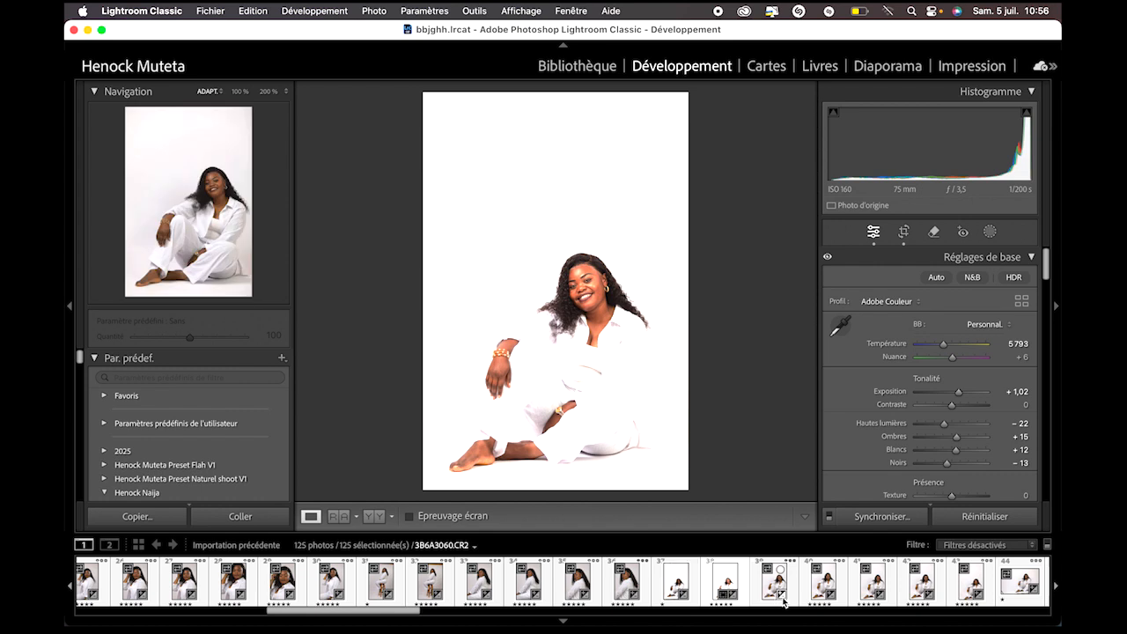
# Step: Synchronize the edited seated portrait's settings to all selected photos, including Traitement et profil, all Réglages de base and Courbe
pyautogui.hscroll(5, 710, 593)
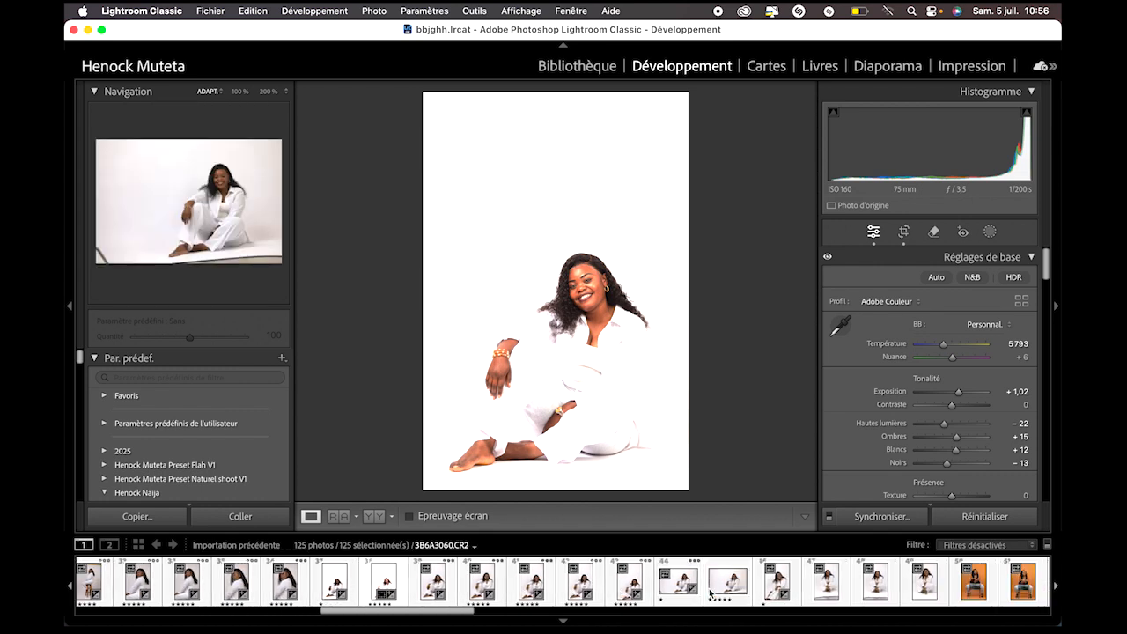
pyautogui.click(671, 590)
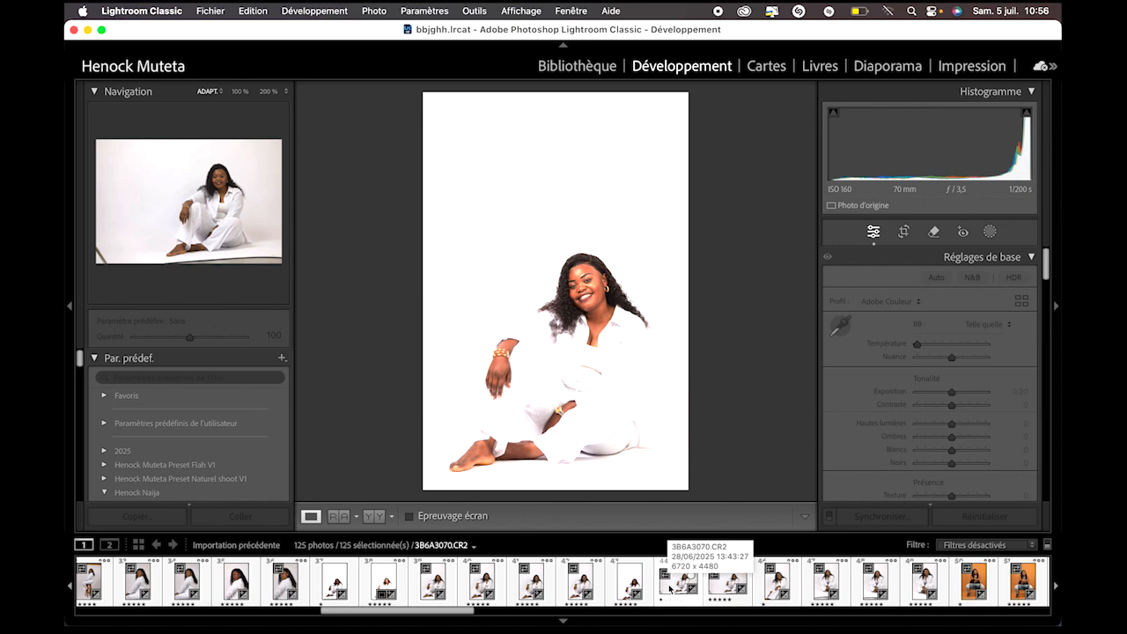
pyautogui.click(389, 585)
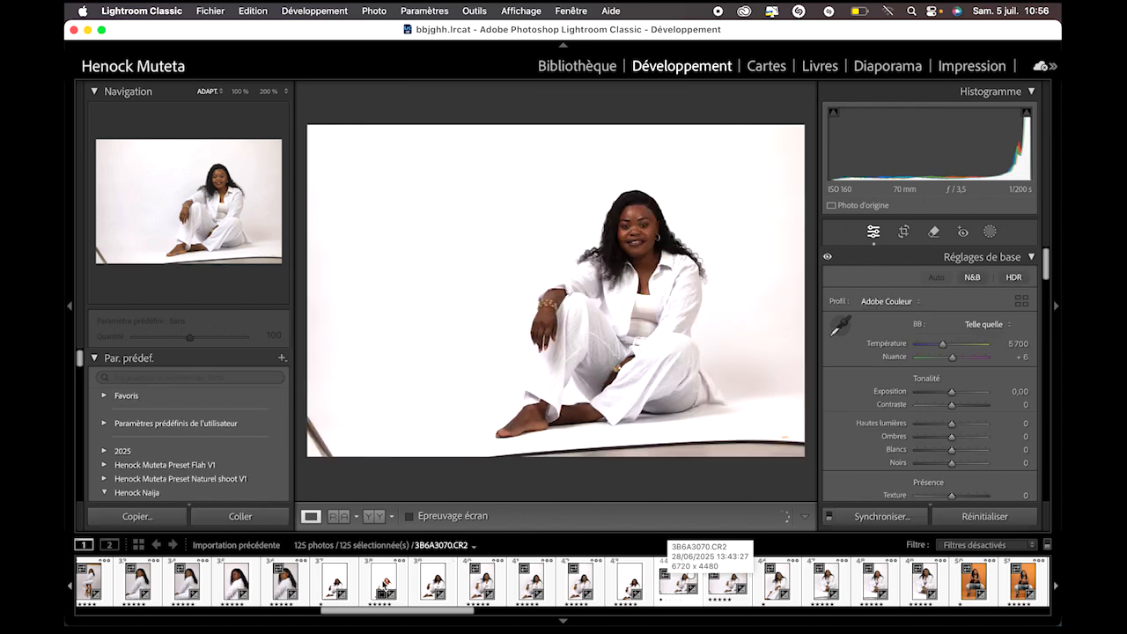
pyautogui.click(881, 515)
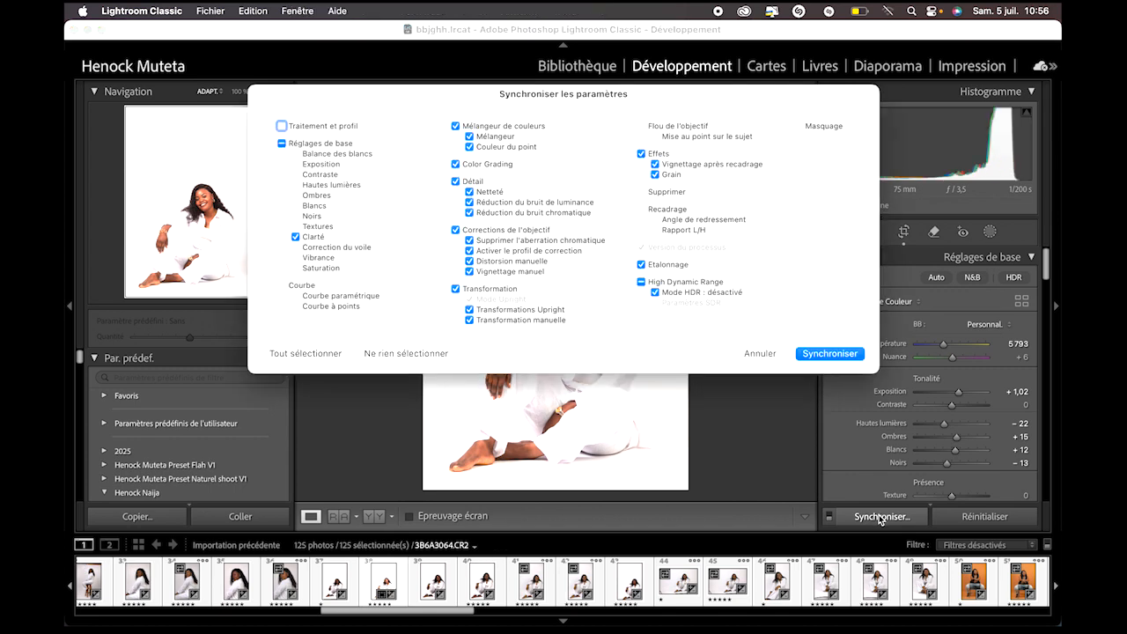
pyautogui.click(281, 126)
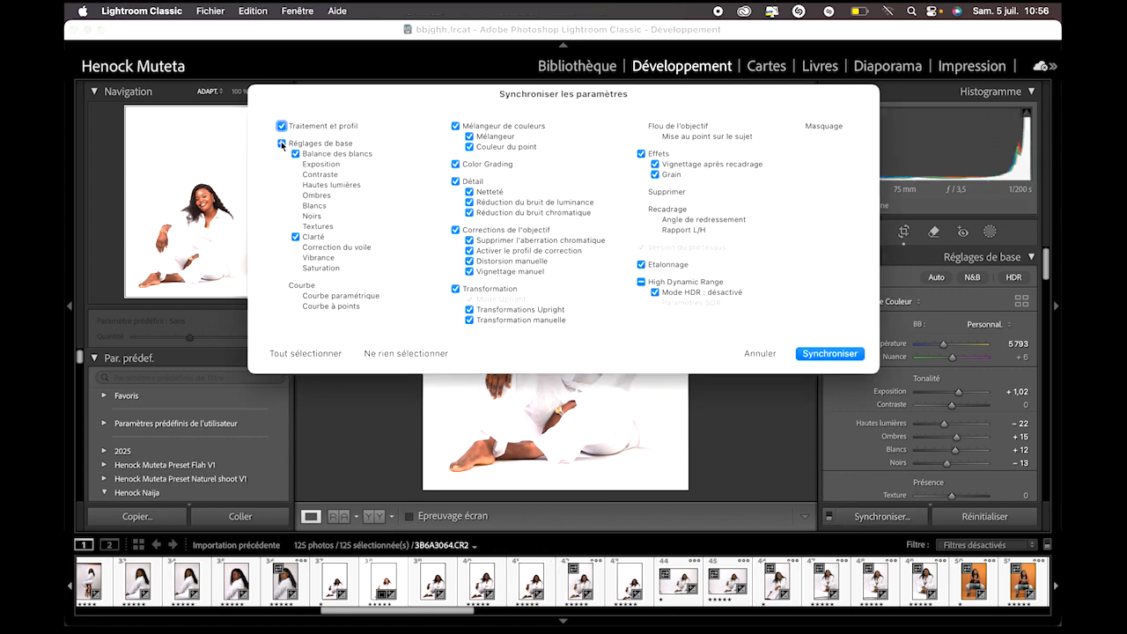
pyautogui.click(281, 142)
pyautogui.click(281, 285)
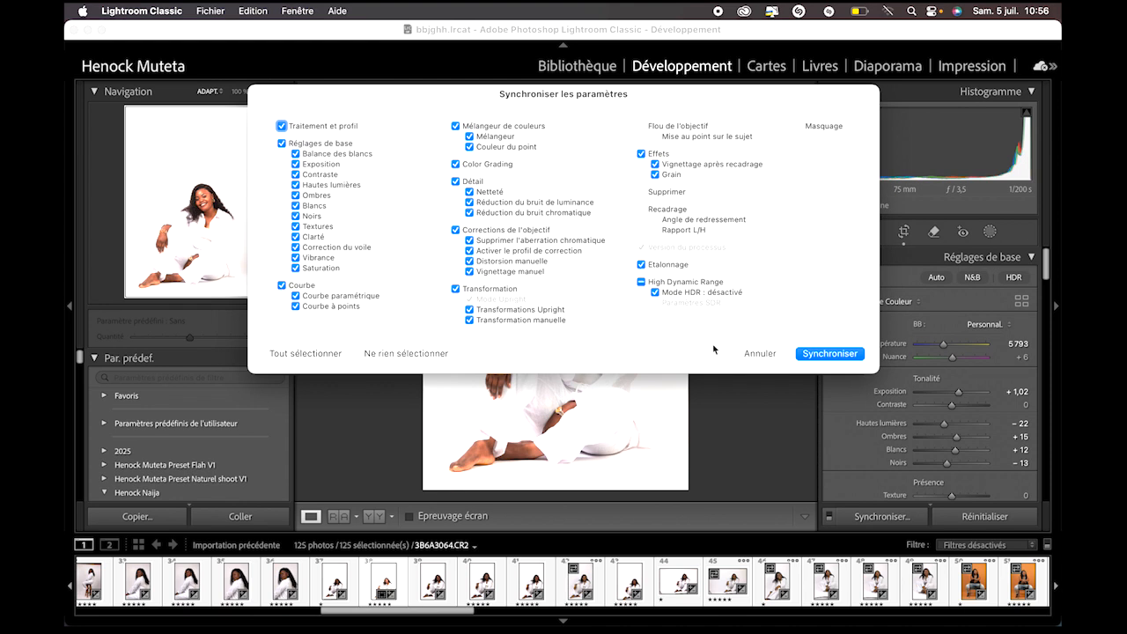
pyautogui.click(828, 354)
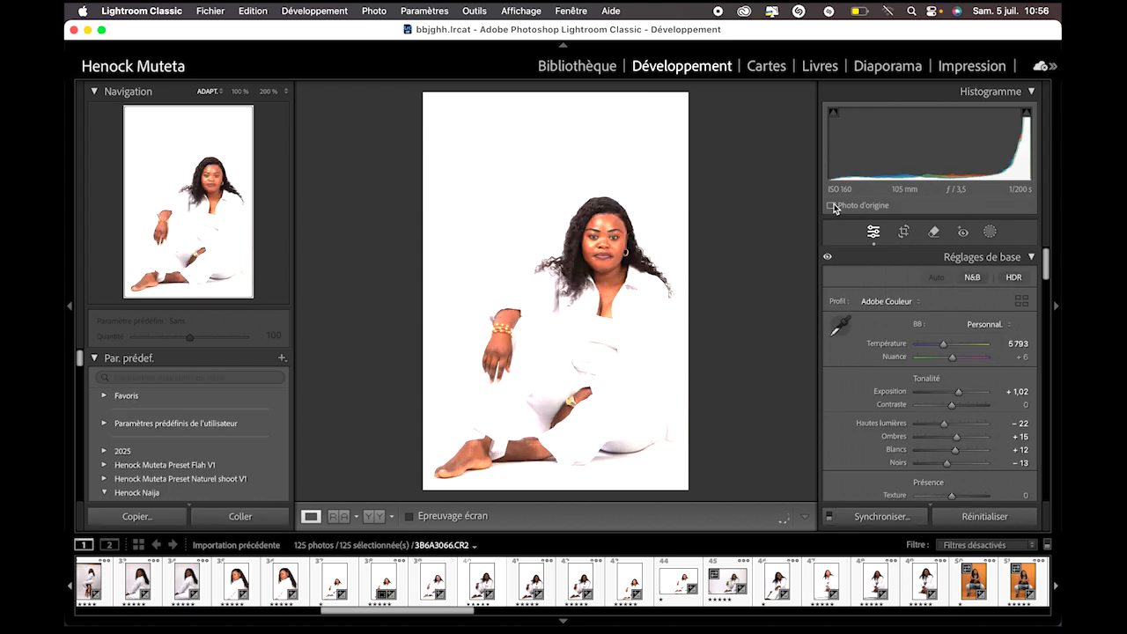
# Step: Set Exposition to +0,86 on seated photo 3B6A3066.CR2 and compare it before and after side by side, including the face at 200%
pyautogui.moveTo(948, 129); pyautogui.dragTo(942, 129)
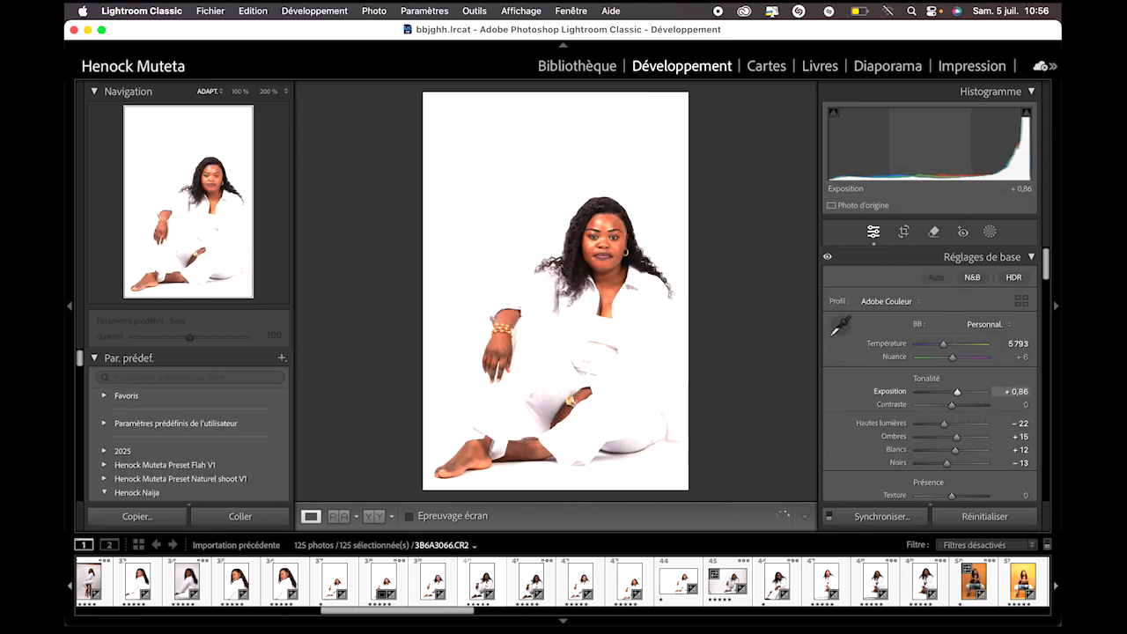
pyautogui.click(376, 519)
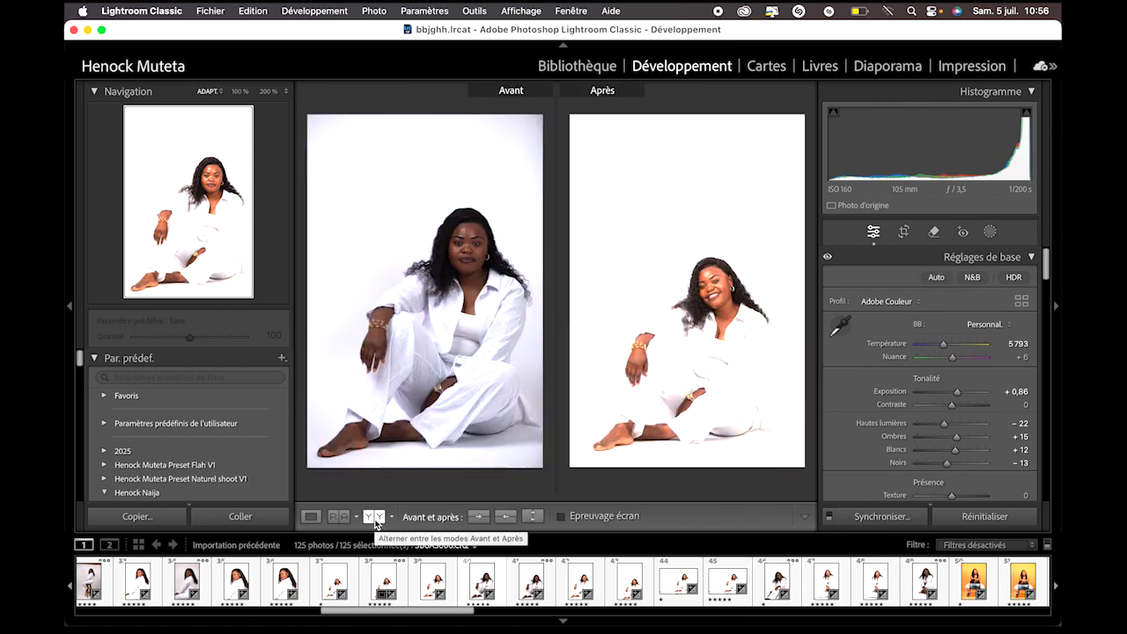
pyautogui.click(376, 519)
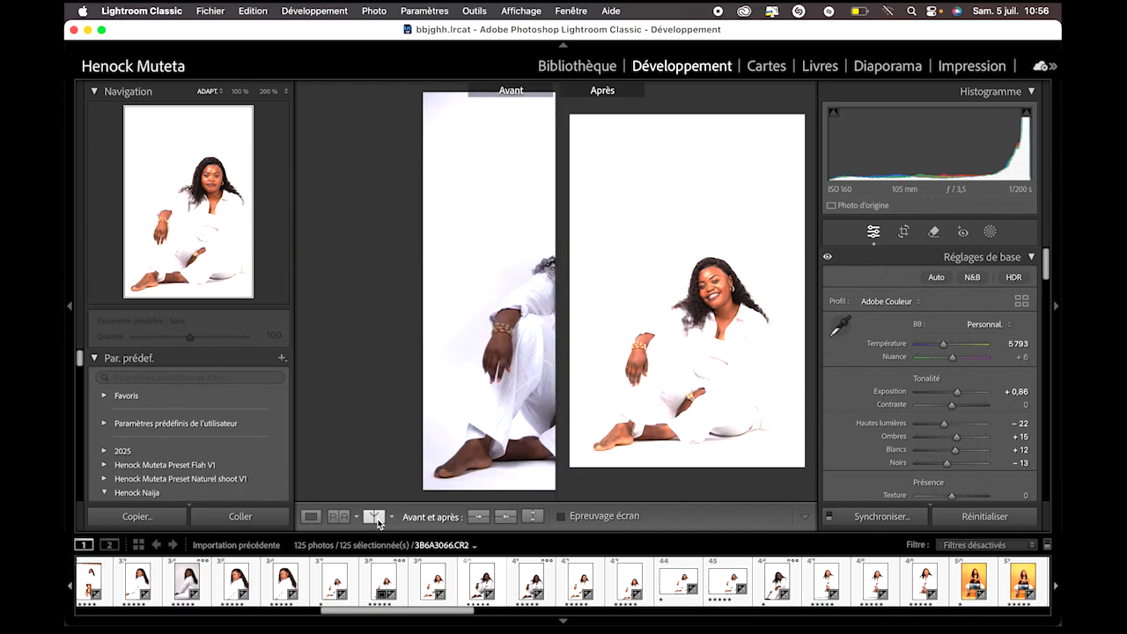
pyautogui.click(377, 520)
pyautogui.click(377, 520)
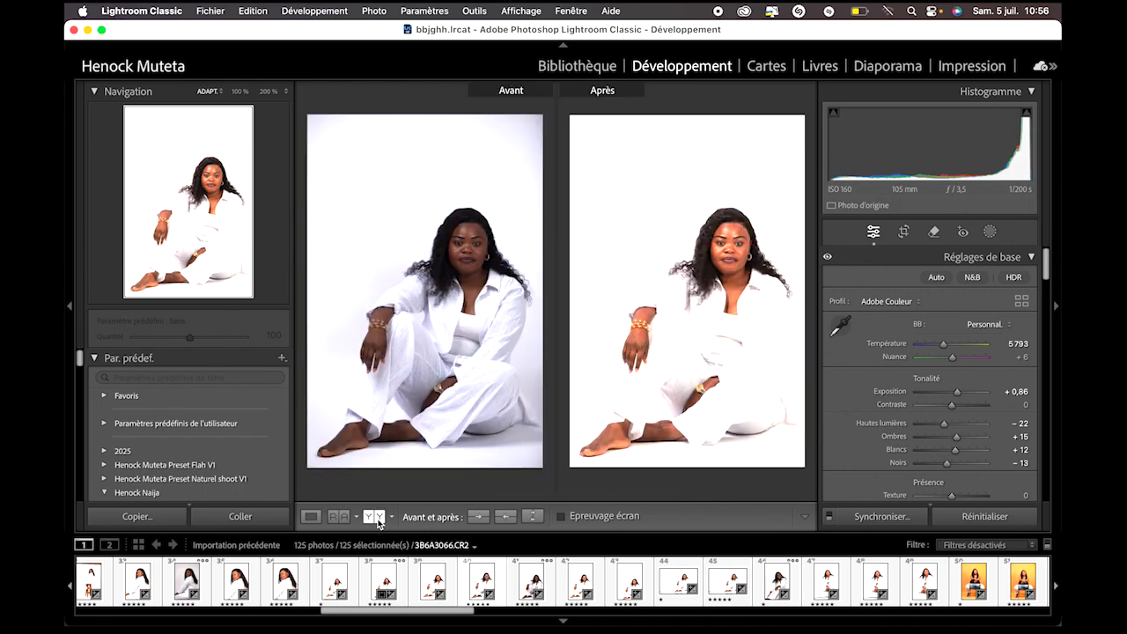
pyautogui.click(736, 249)
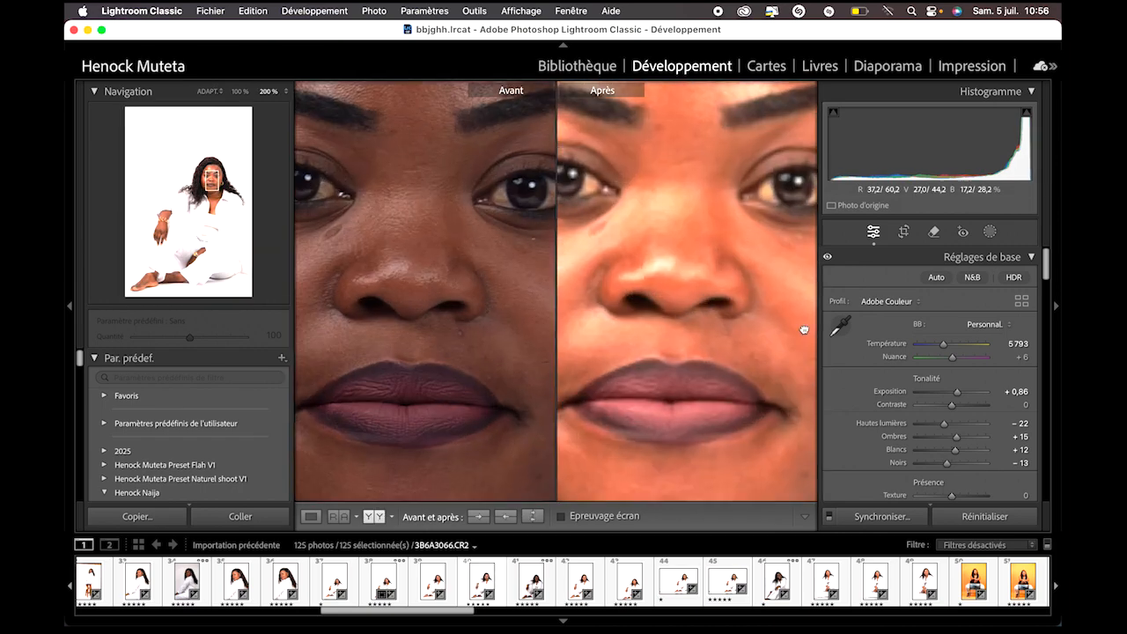
pyautogui.moveTo(804, 328); pyautogui.dragTo(749, 315)
pyautogui.click(750, 316)
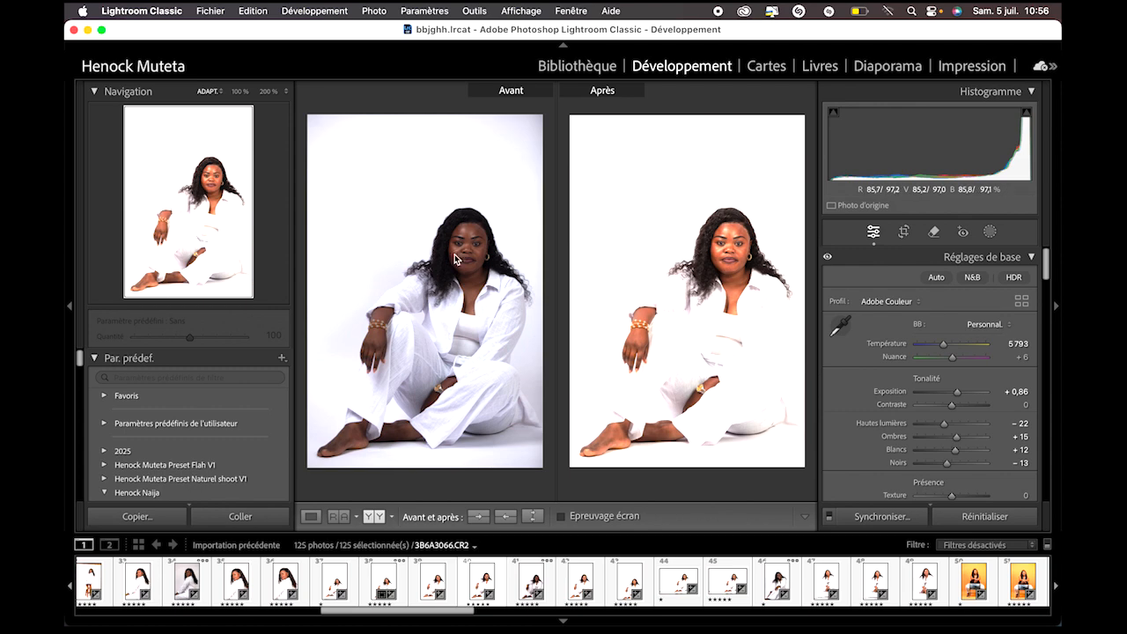
pyautogui.click(310, 517)
# Step: Open the standing portrait 3B6A3037.CR2 from the filmstrip and set its Exposition to +0,72 and Hautes lumières to -70
pyautogui.hscroll(-10, 371, 577)
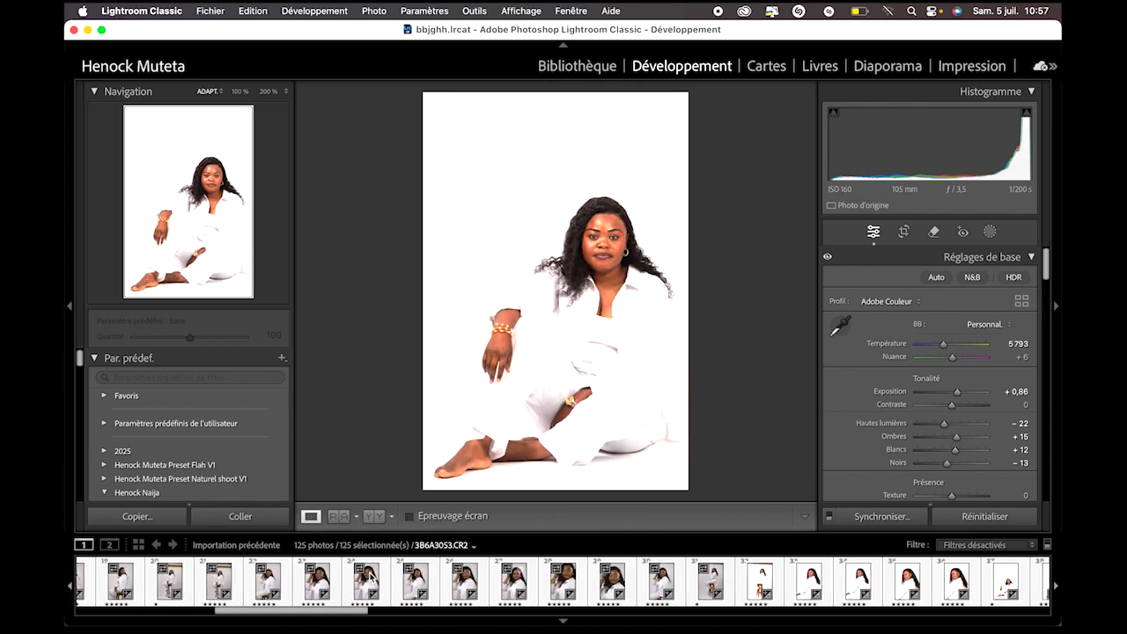
pyautogui.hscroll(-5, 317, 582)
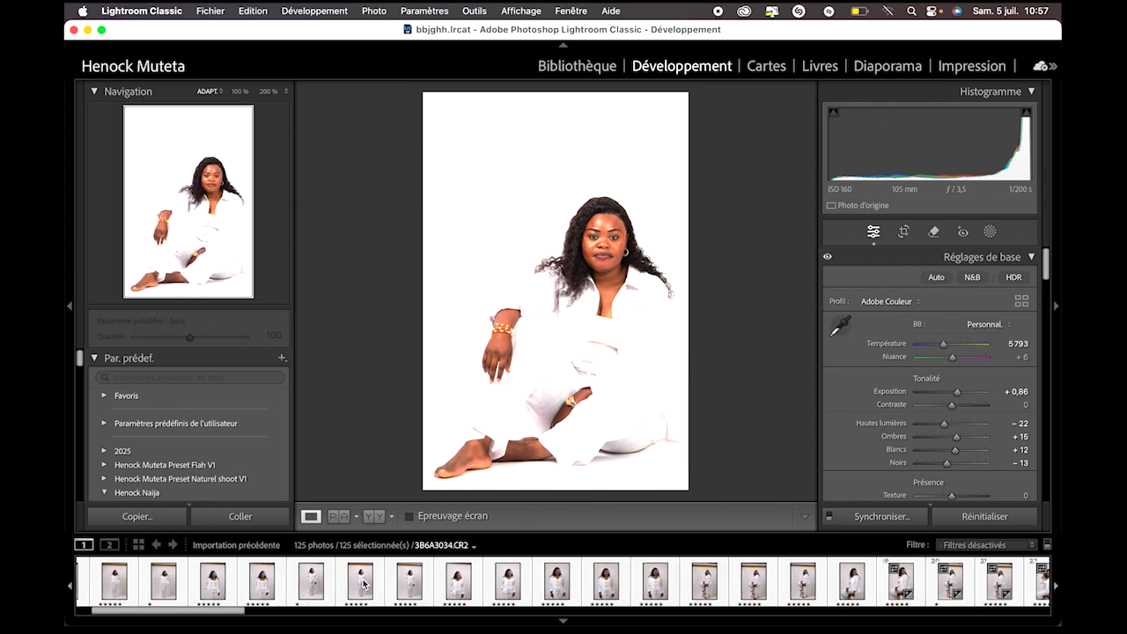
pyautogui.click(505, 592)
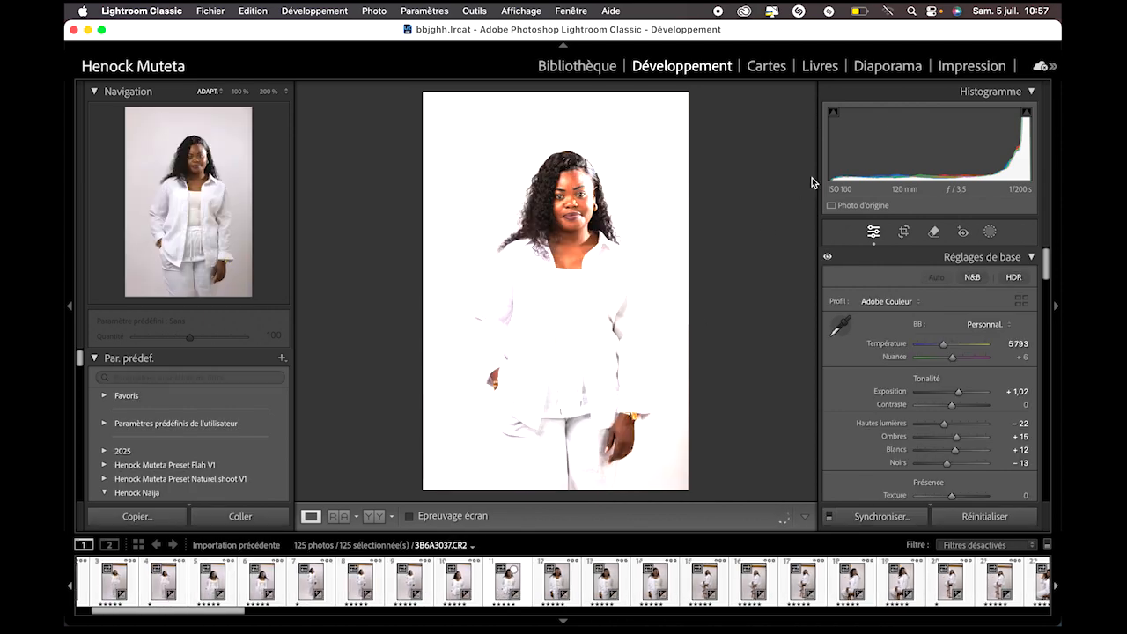
pyautogui.moveTo(953, 150); pyautogui.dragTo(940, 152)
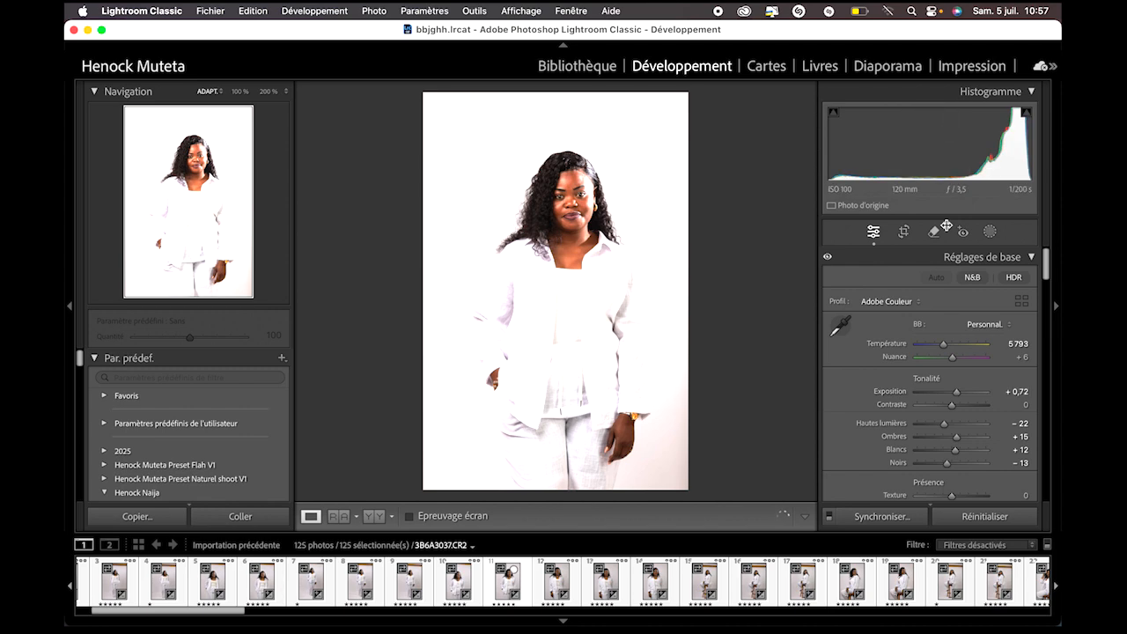
pyautogui.click(590, 290)
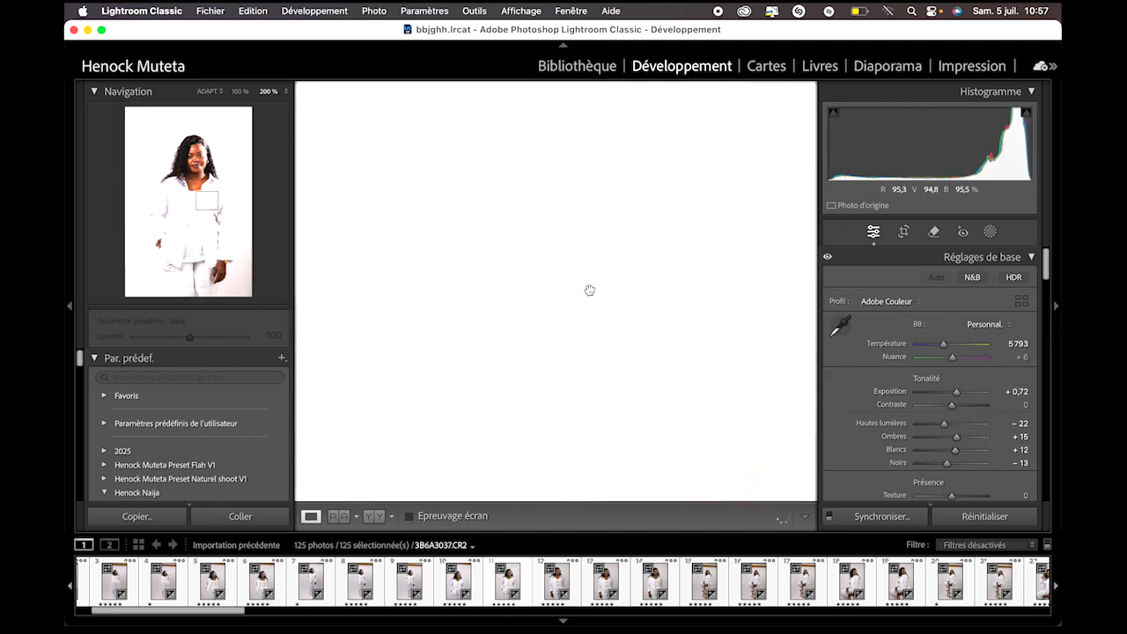
pyautogui.click(449, 290)
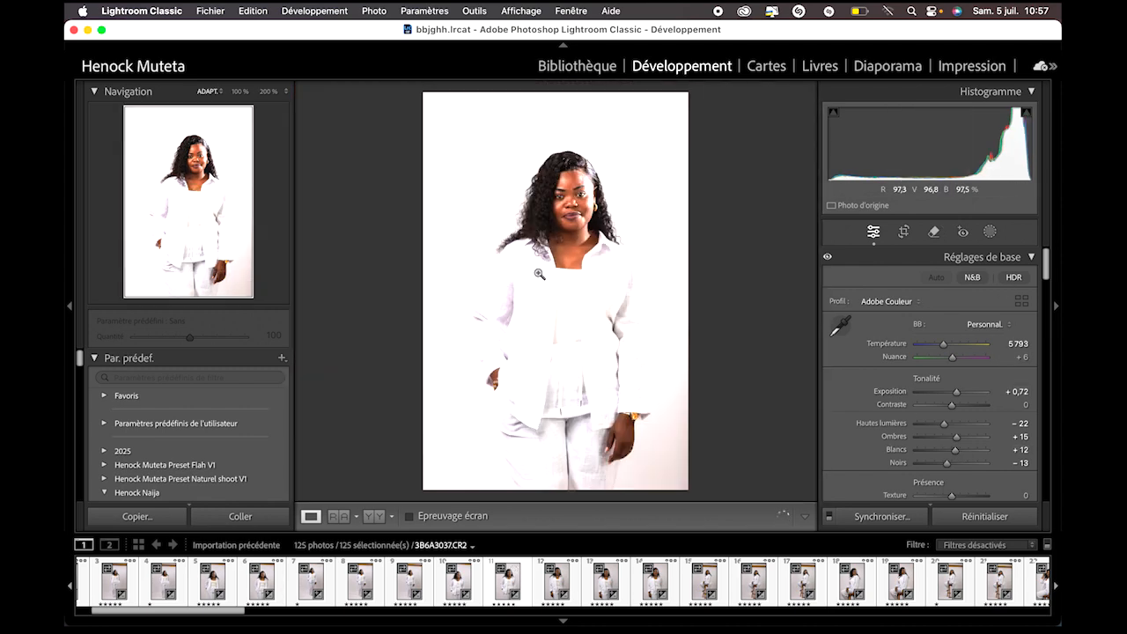
pyautogui.click(927, 428)
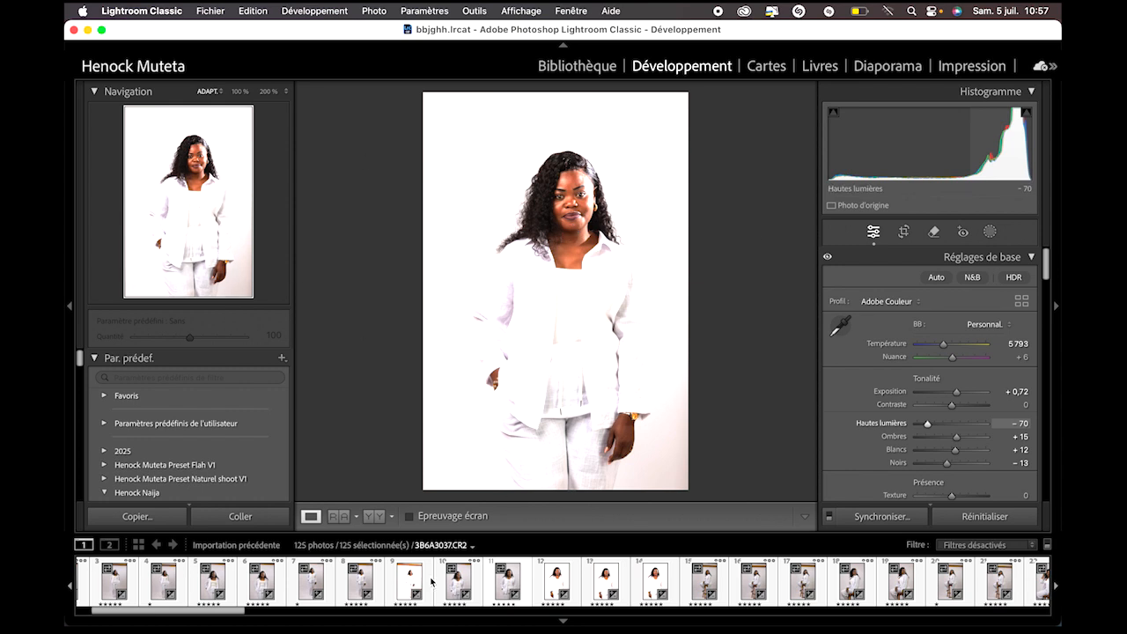
# Step: Select only the full-length photo 3B6A3028.CR2 near the start of the filmstrip and set its Exposition to +0,22
pyautogui.scroll(2, 432, 581)
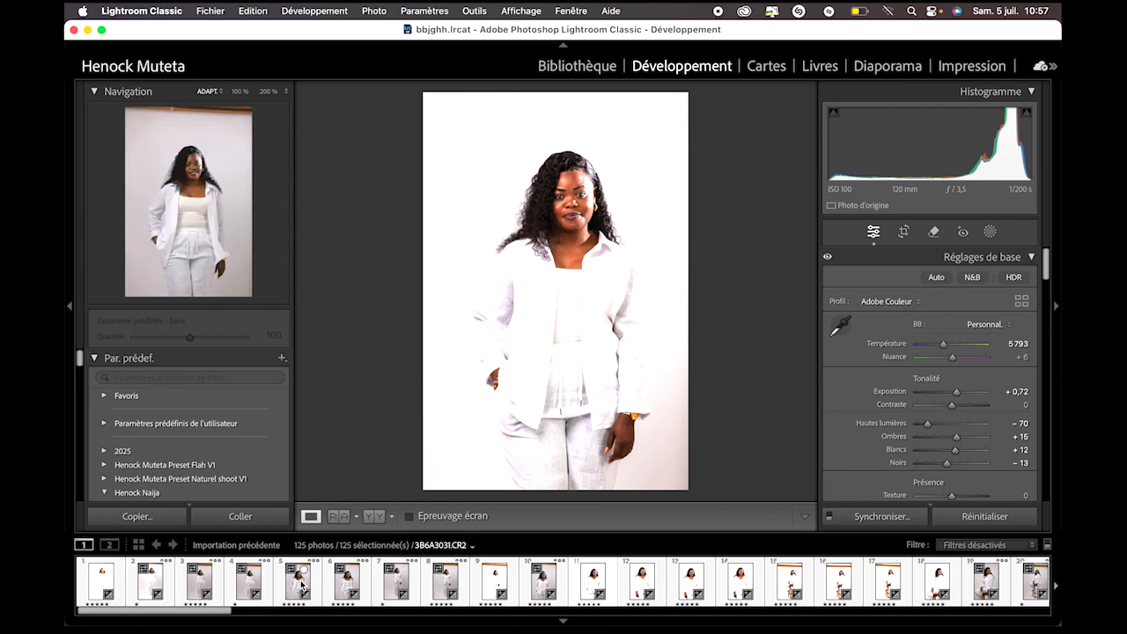
pyautogui.click(136, 591)
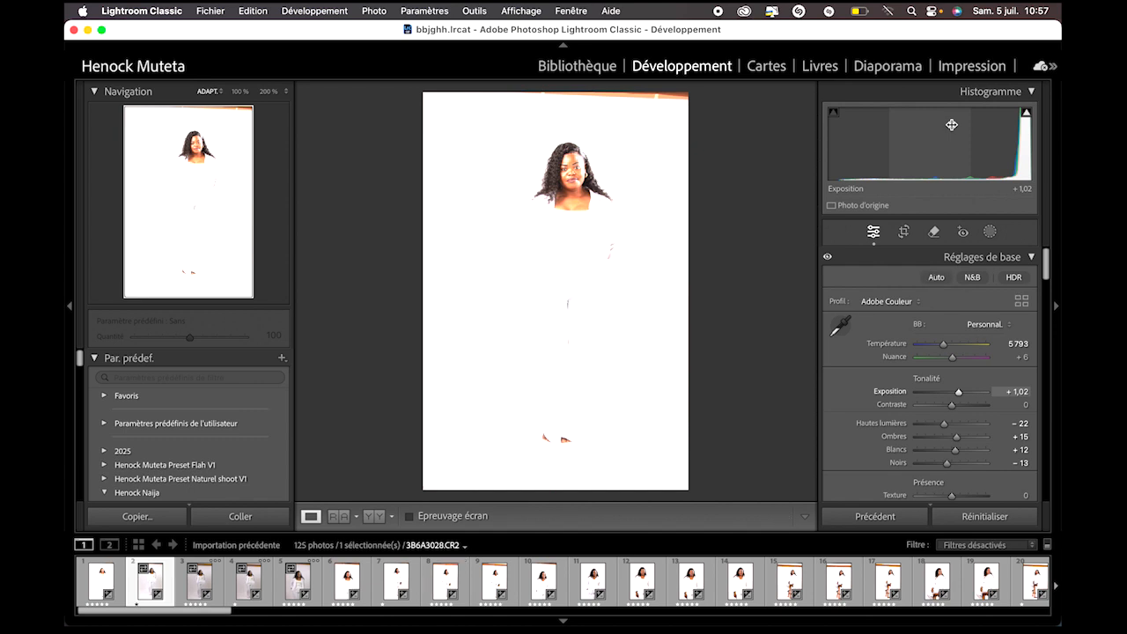
pyautogui.moveTo(944, 125); pyautogui.dragTo(919, 125)
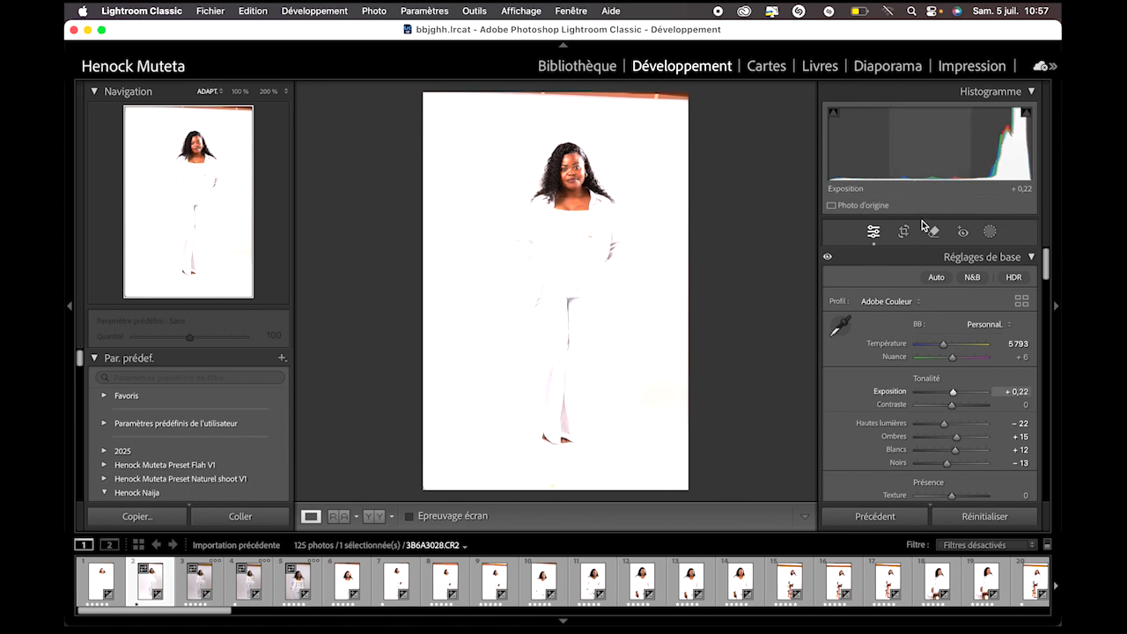
# Step: Crop the full-length photo tighter at its original aspect, excluding the brown strip along the top edge and keeping the feet in frame
pyautogui.press('r')
pyautogui.moveTo(679, 258); pyautogui.dragTo(666, 254)
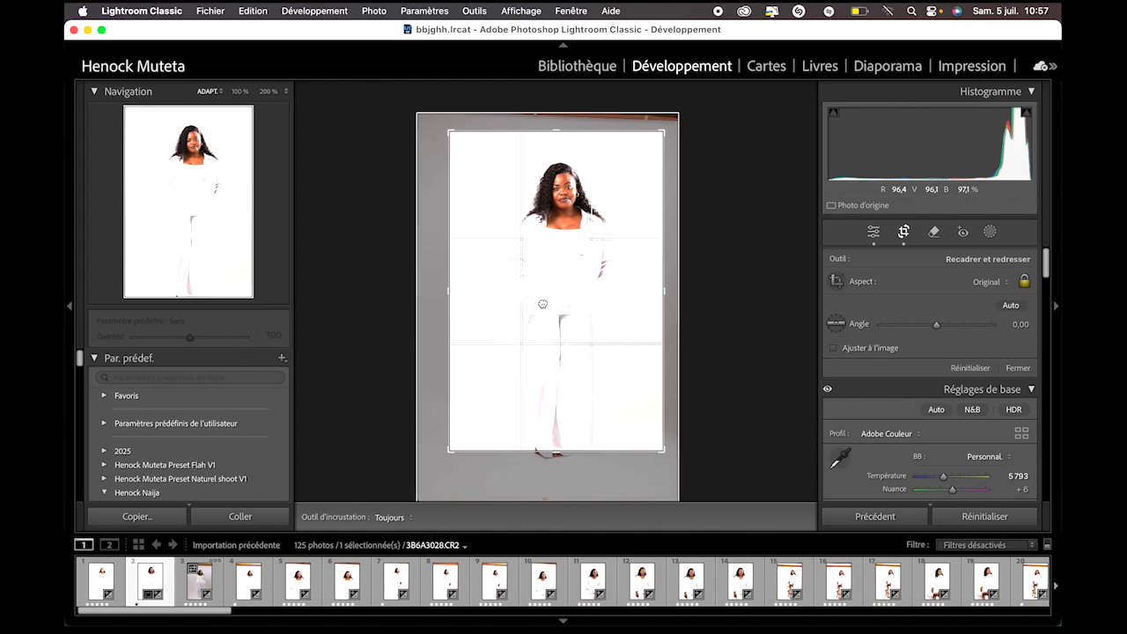
pyautogui.moveTo(557, 452); pyautogui.dragTo(558, 467)
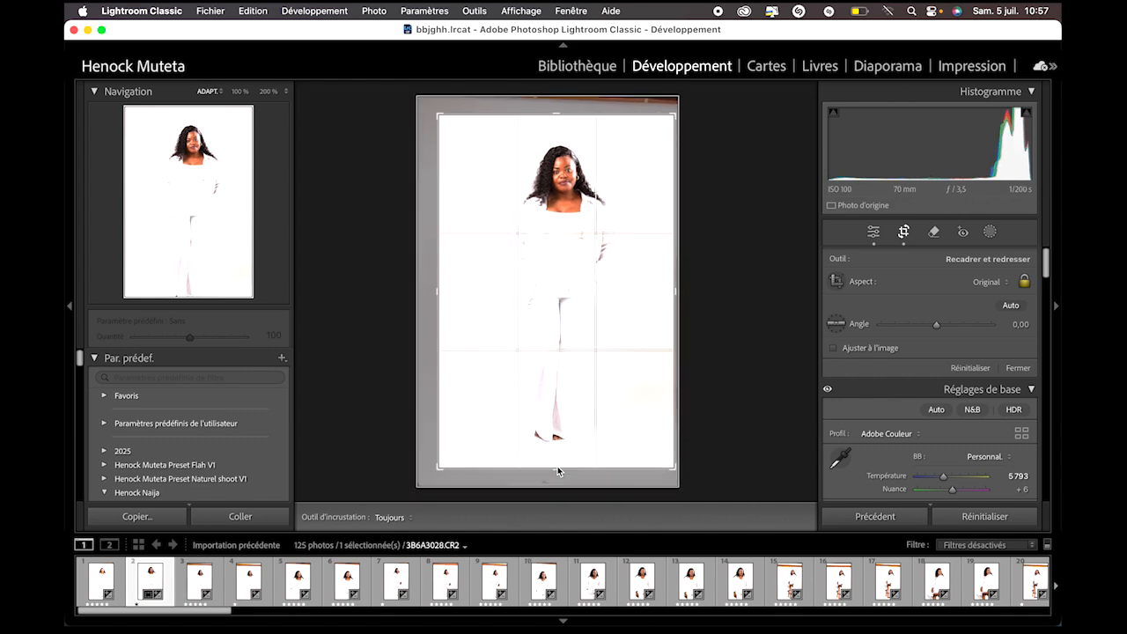
pyautogui.moveTo(554, 387); pyautogui.dragTo(554, 396)
pyautogui.press('Return')
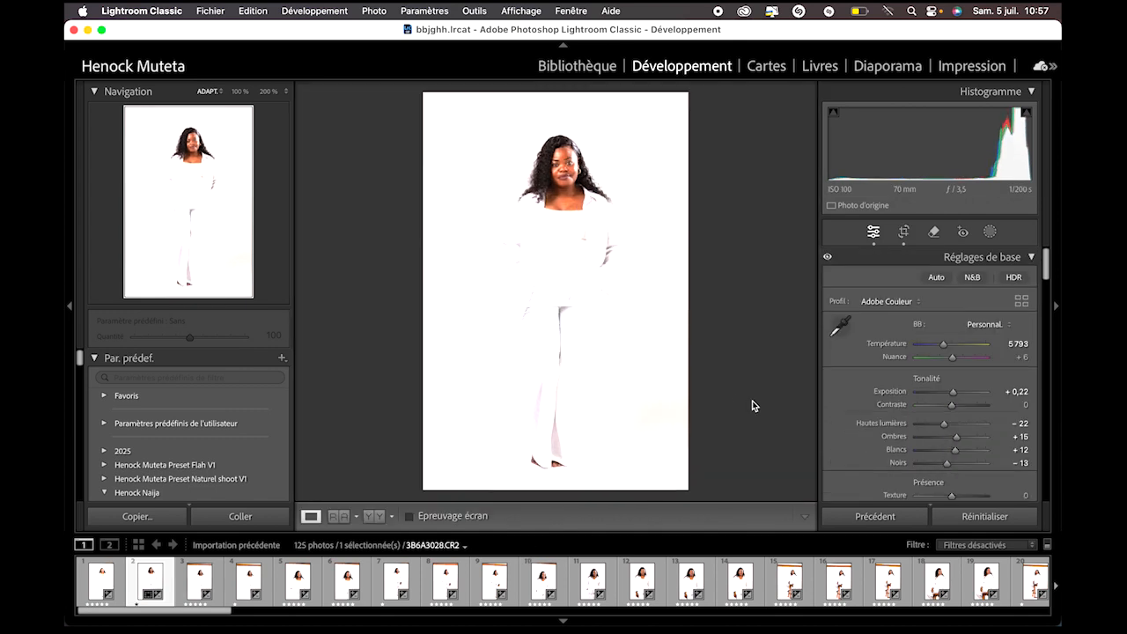
# Step: Set the full-length photo's Hautes lumières to -100, check the white outfit up close, and set Exposition to +0,46
pyautogui.moveTo(946, 422); pyautogui.dragTo(916, 428)
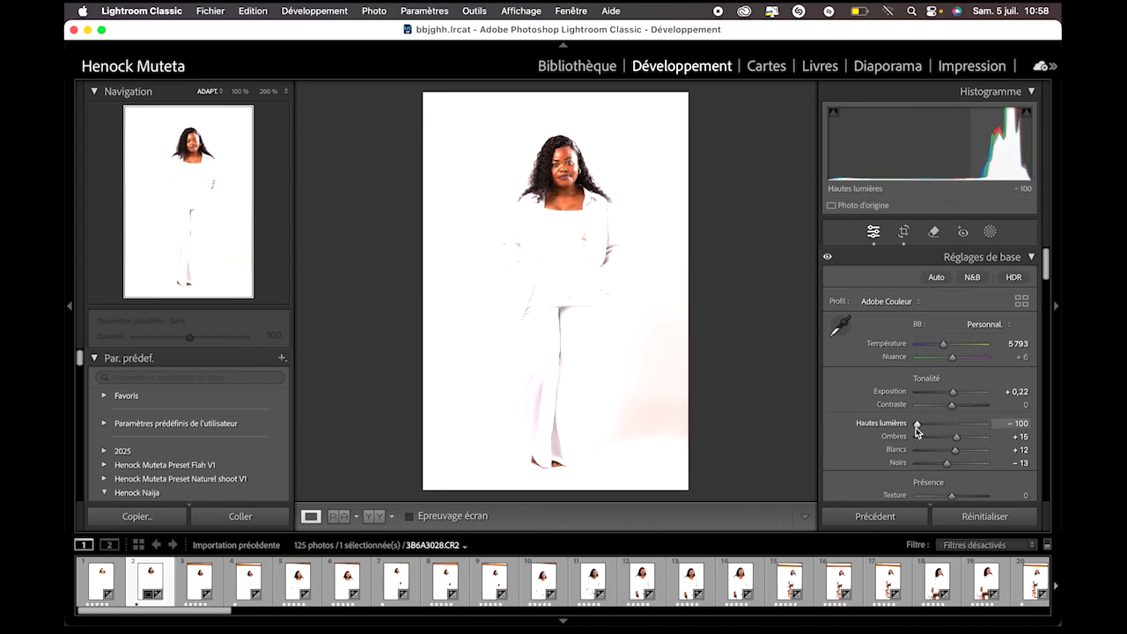
pyautogui.click(564, 219)
pyautogui.moveTo(564, 220); pyautogui.dragTo(750, 274)
pyautogui.click(527, 301)
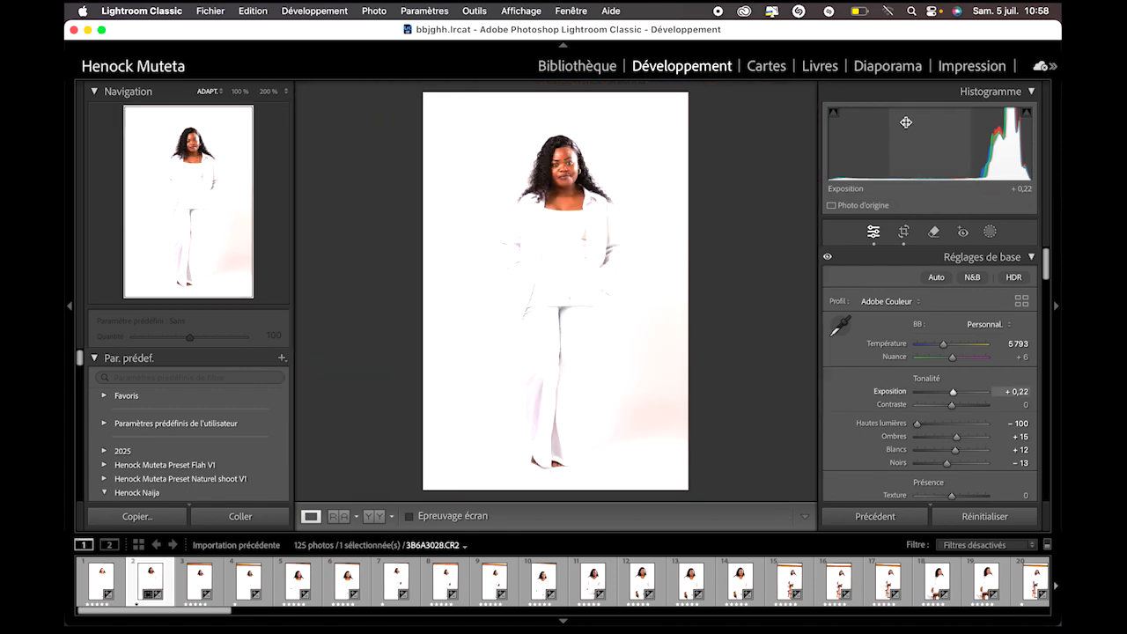
pyautogui.moveTo(953, 391); pyautogui.dragTo(954, 392)
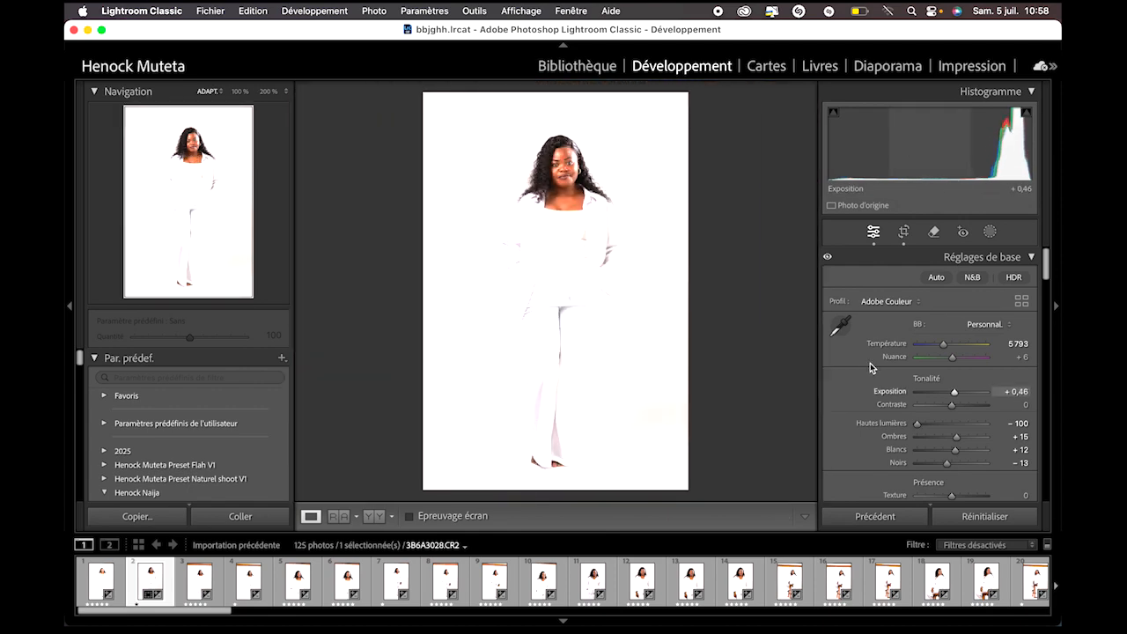
# Step: Open the smiling close-up portrait 3B6A3049.CR2 and compare it before and after side by side, checking the face at 200%
pyautogui.scroll(-5, 864, 599)
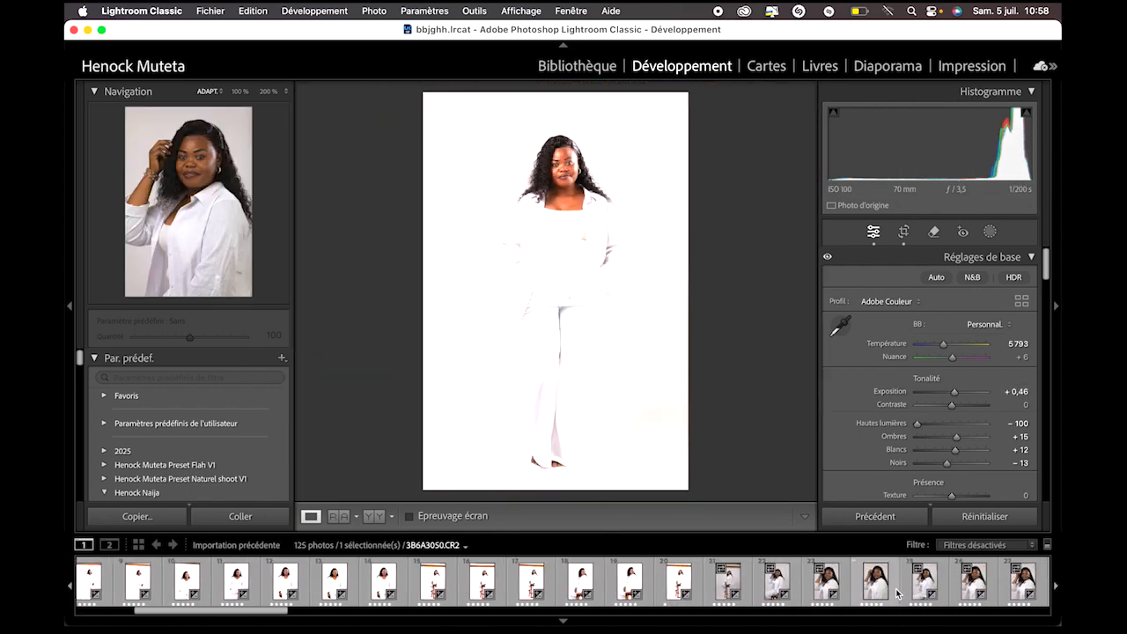
pyautogui.click(828, 583)
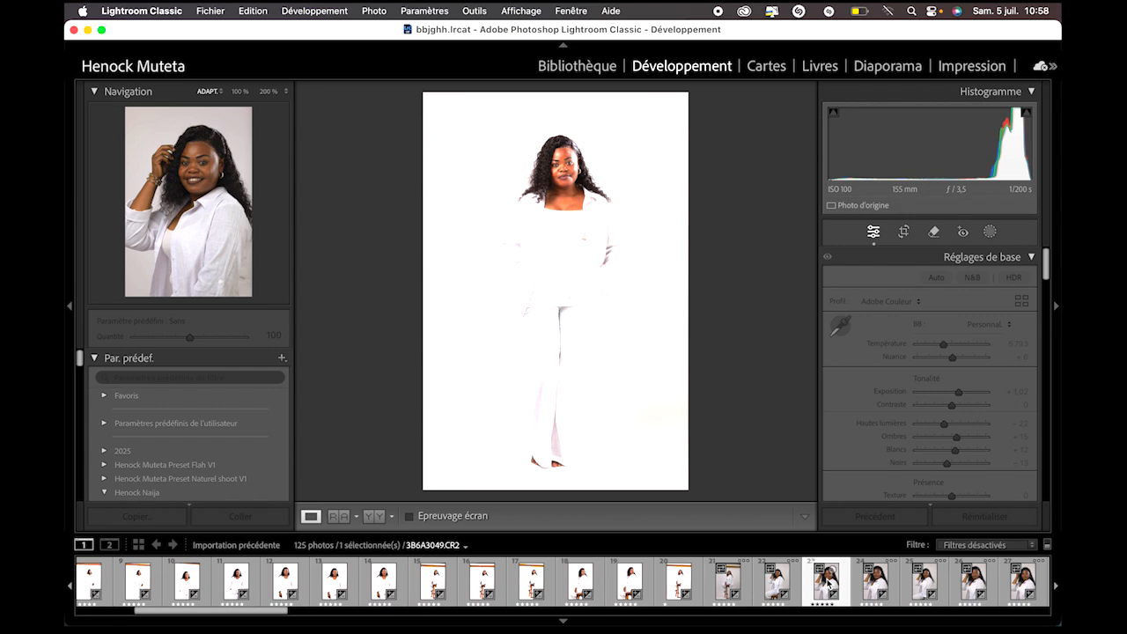
pyautogui.click(375, 516)
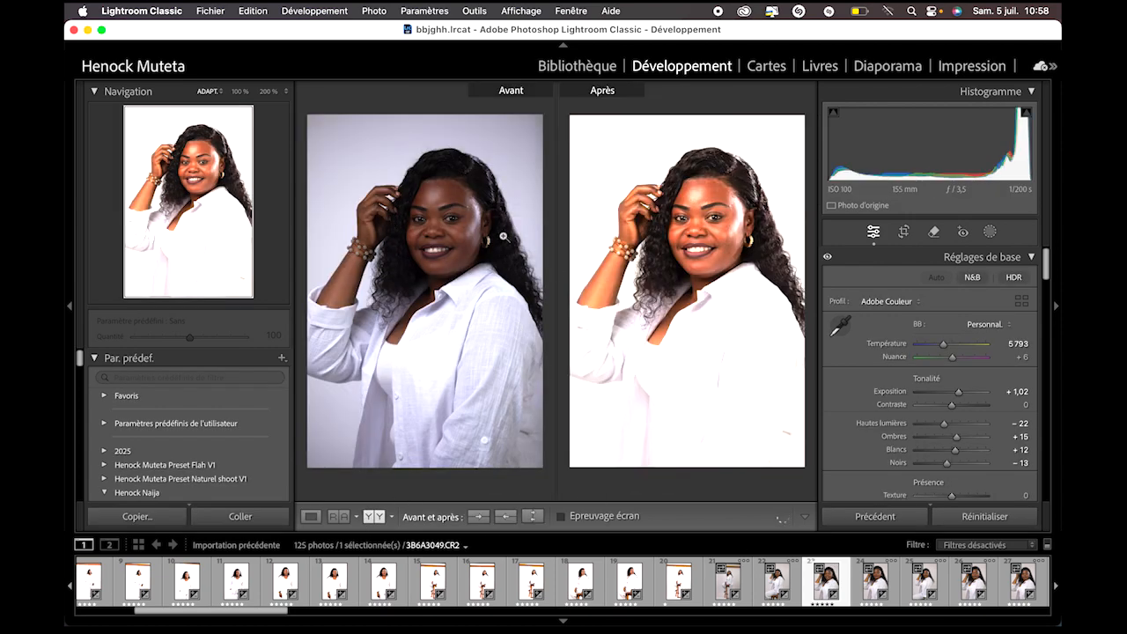
pyautogui.click(462, 246)
pyautogui.click(487, 287)
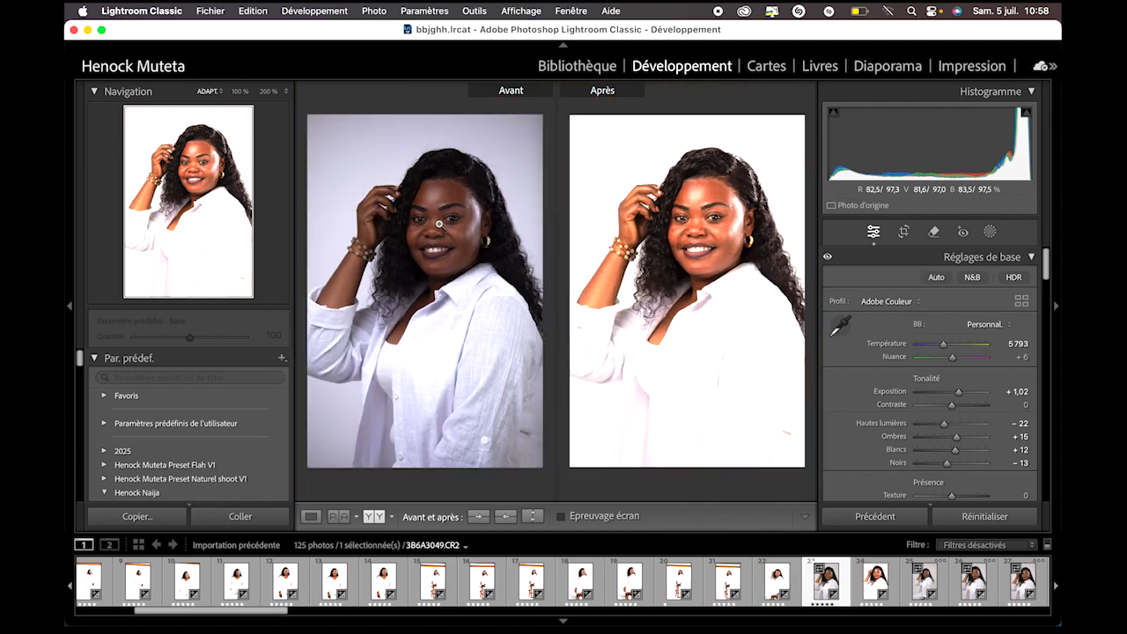
pyautogui.click(489, 286)
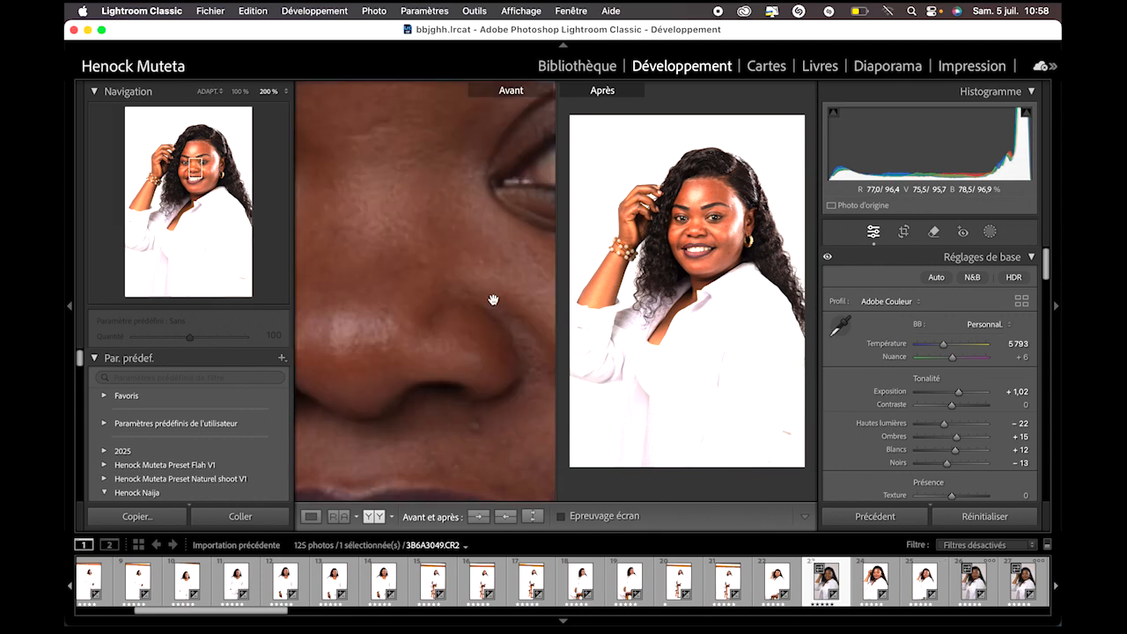
pyautogui.click(471, 282)
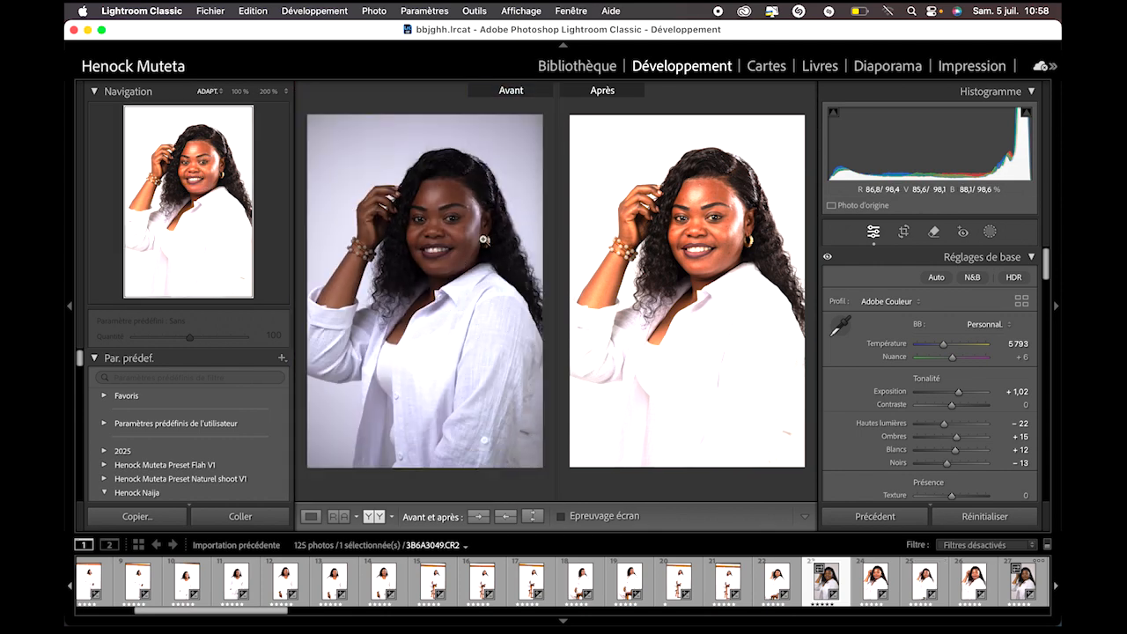
# Step: Set the smiling portrait's Température to 5 758 and Nuance to -8, and try applying the previous photo's settings to it
pyautogui.moveTo(955, 361); pyautogui.dragTo(951, 367)
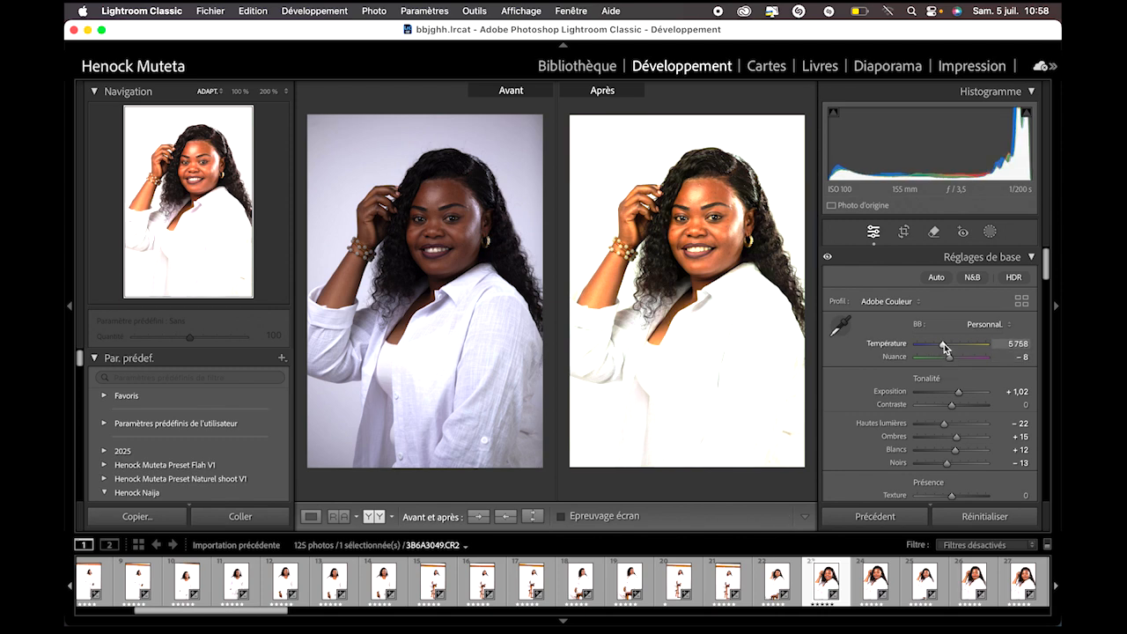
pyautogui.click(311, 517)
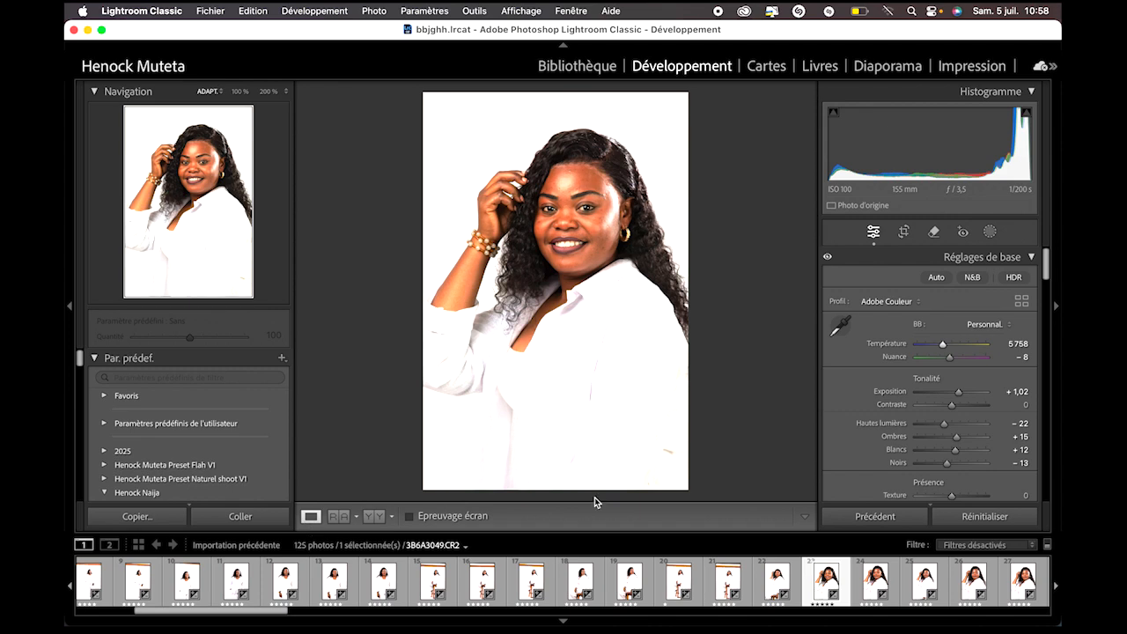
pyautogui.press('super+z')
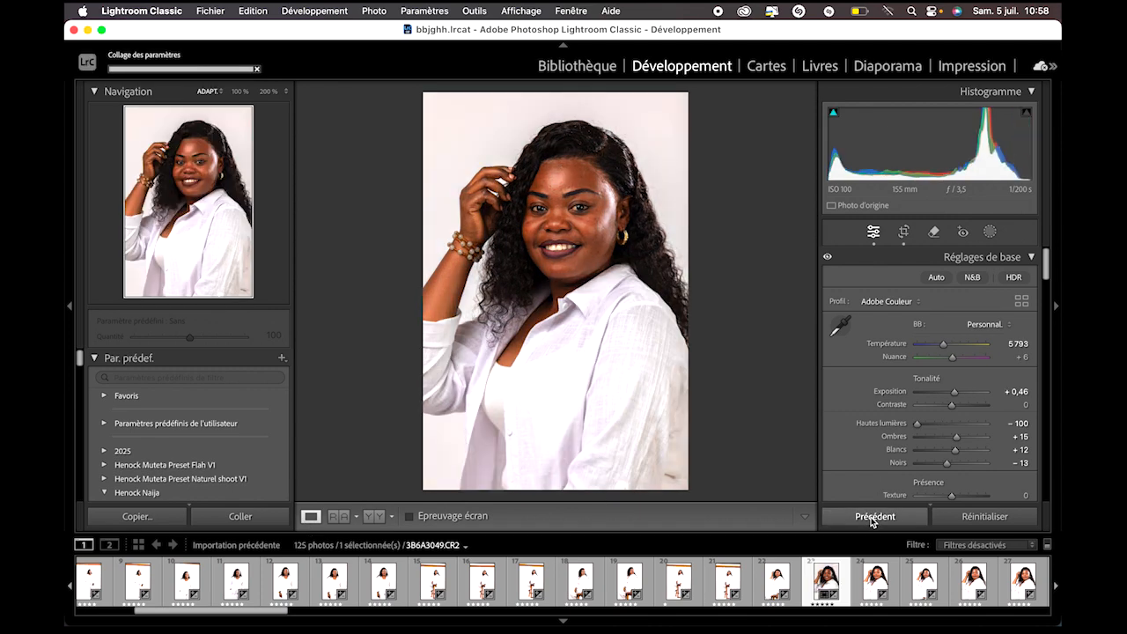
pyautogui.click(872, 517)
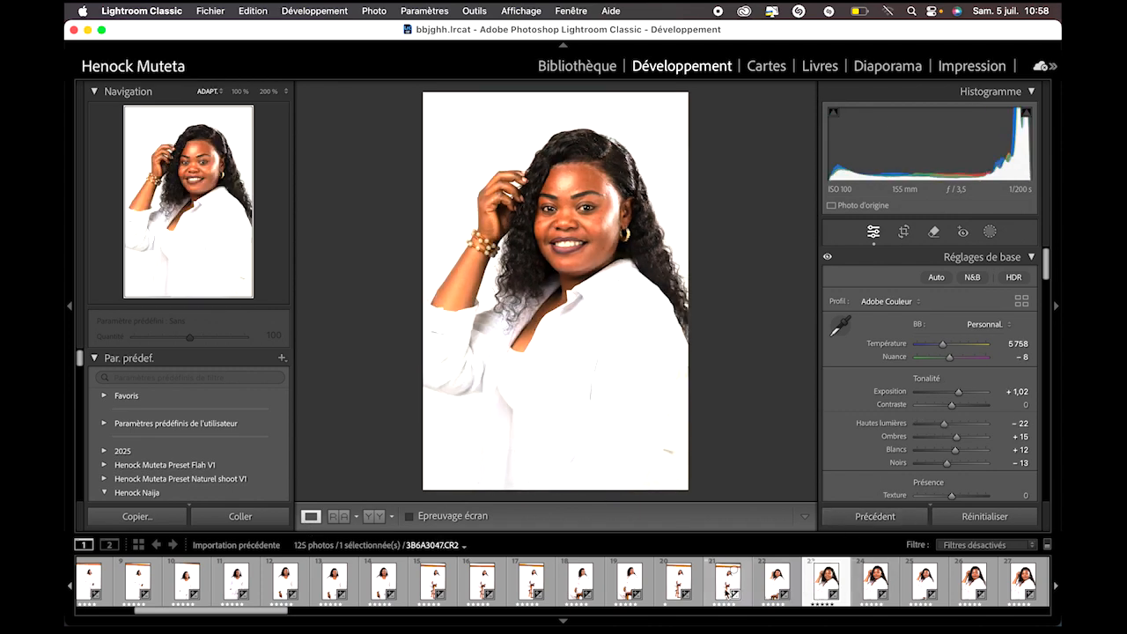
# Step: Synchronize the smiling portrait's settings to the stool photo 3B6A3043.CR2 and show the stool photo
pyautogui.keyDown('super'); pyautogui.click(529, 583); pyautogui.keyUp('super')
pyautogui.click(900, 520)
pyautogui.press('Return')
pyautogui.click(529, 581)
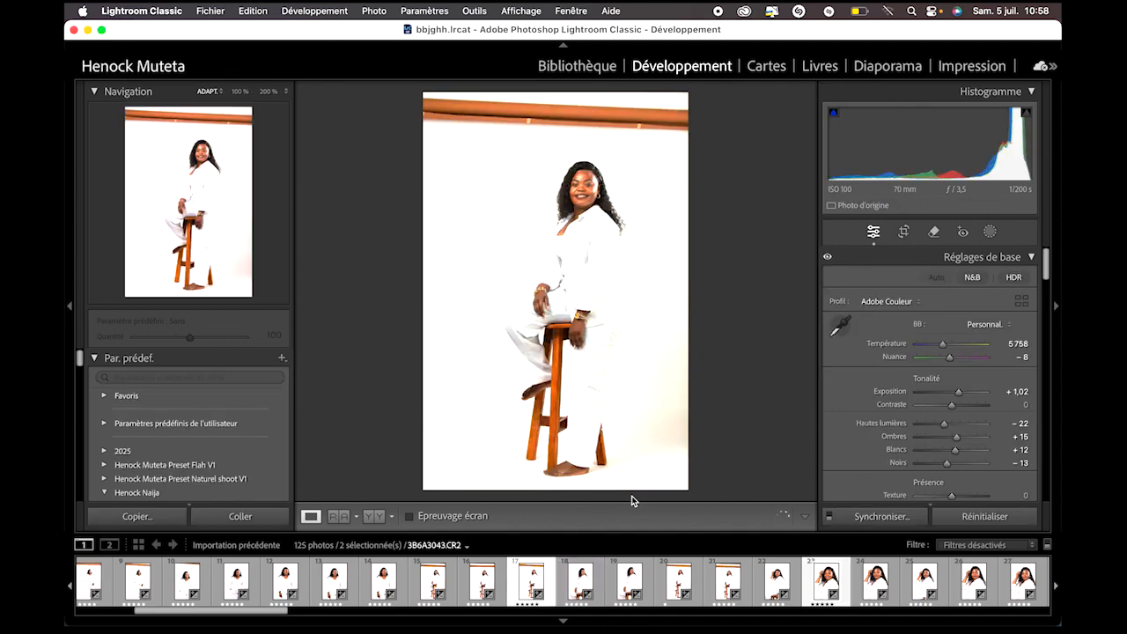
# Step: Check the stool photo before and after and up close, setting its Hautes lumières to -40 and Exposition to +1,28
pyautogui.click(374, 516)
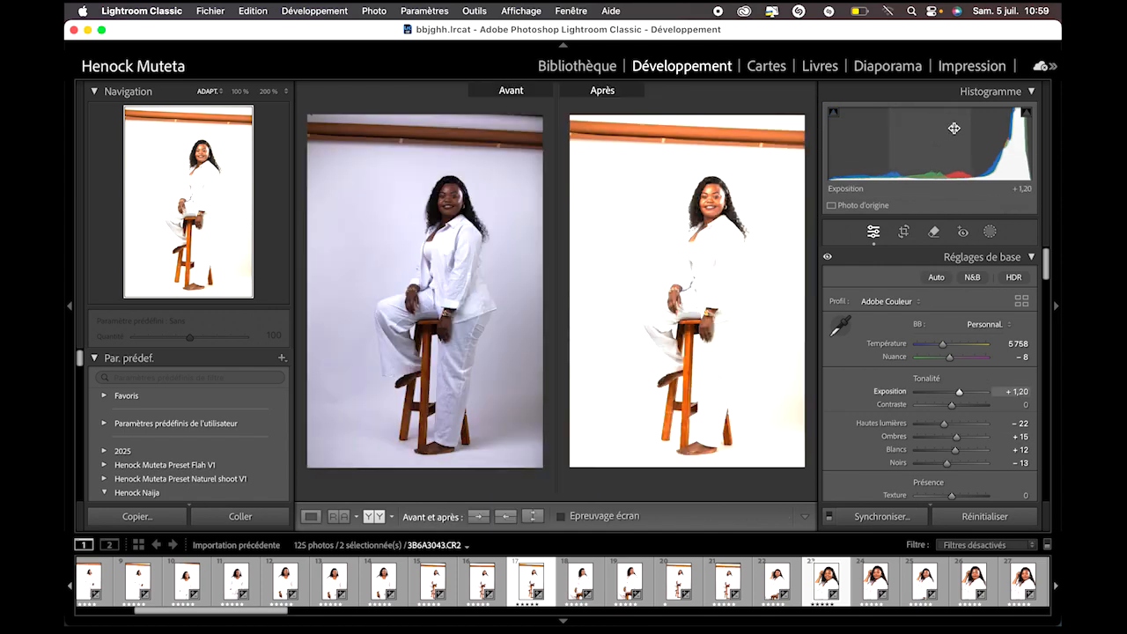
pyautogui.moveTo(950, 126); pyautogui.dragTo(954, 125)
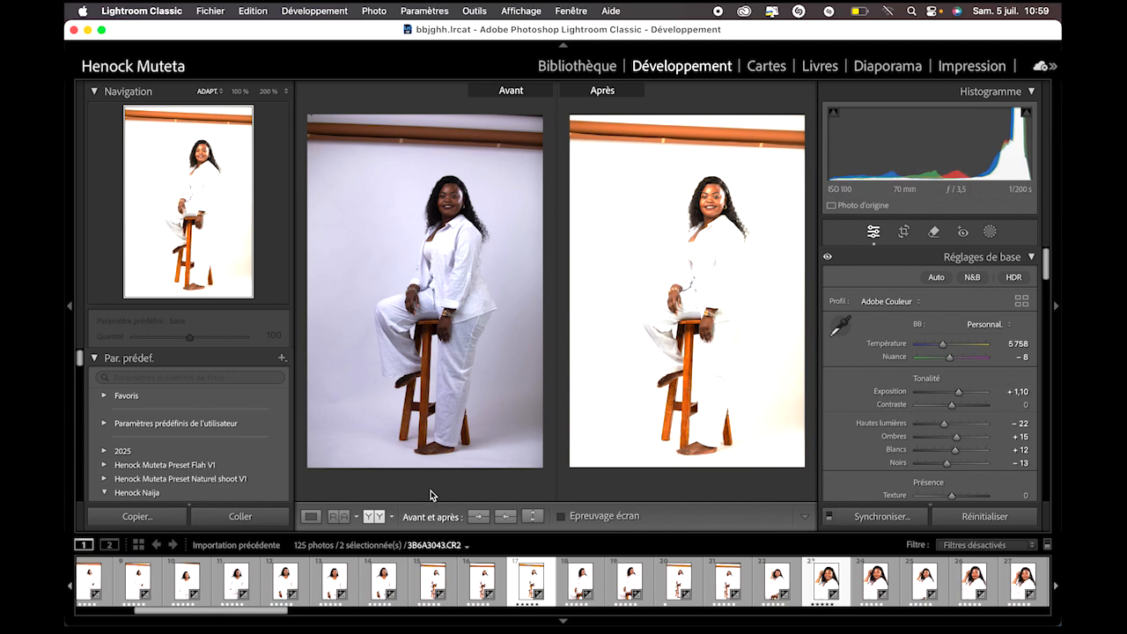
pyautogui.click(317, 519)
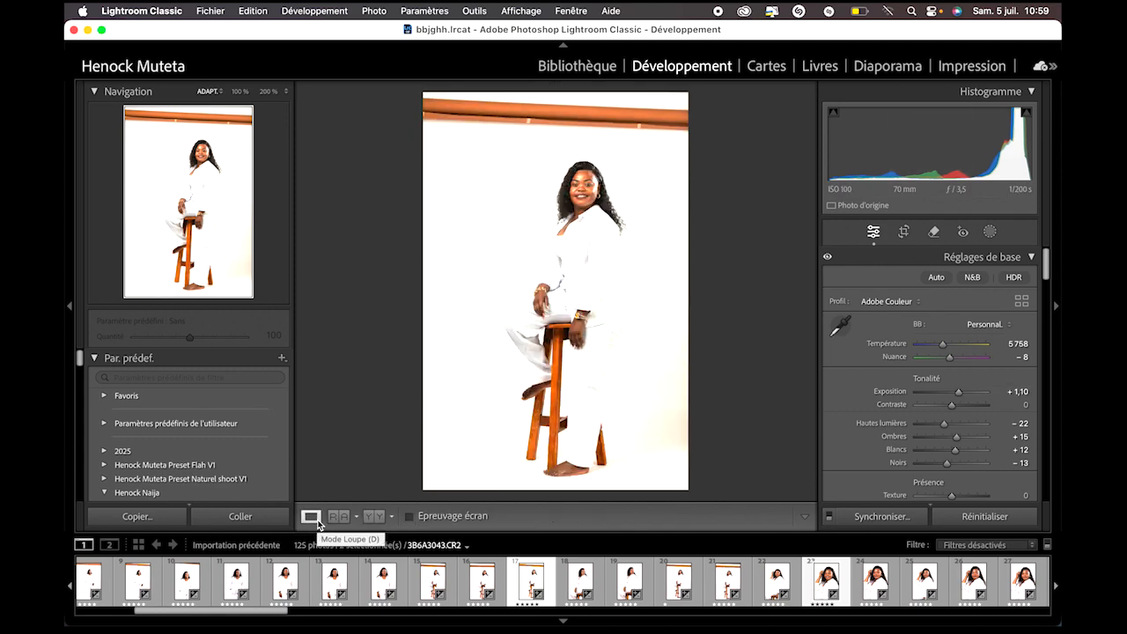
pyautogui.click(592, 246)
pyautogui.click(591, 245)
pyautogui.moveTo(941, 424)
pyautogui.mouseDown()
pyautogui.moveTo(923, 429)
pyautogui.moveTo(940, 428)
pyautogui.mouseUp()
pyautogui.moveTo(905, 139)
pyautogui.mouseDown()
pyautogui.moveTo(914, 139)
pyautogui.moveTo(903, 139)
pyautogui.mouseUp()
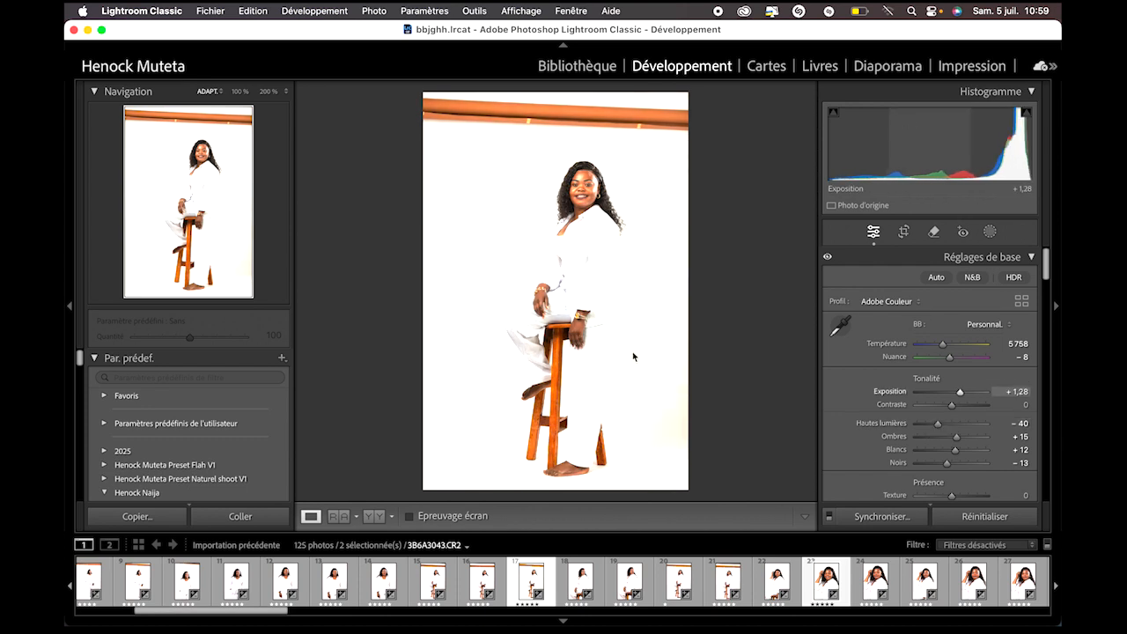
# Step: Compare the stool photo before and after side by side, and set its Noirs to -37 in the single-photo view
pyautogui.click(375, 515)
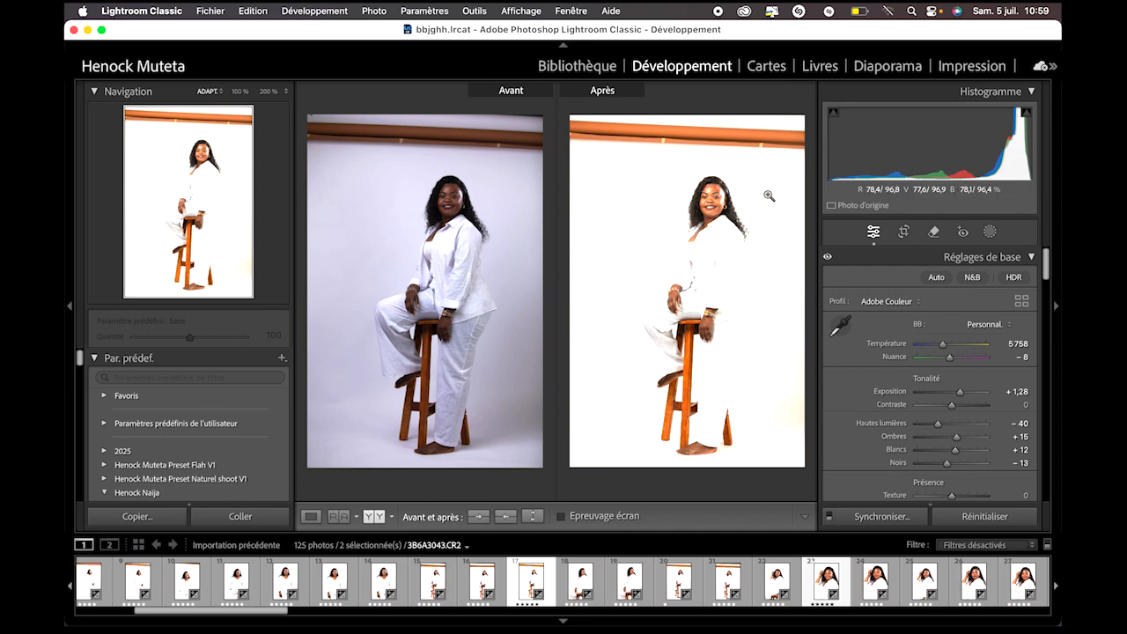
pyautogui.click(311, 516)
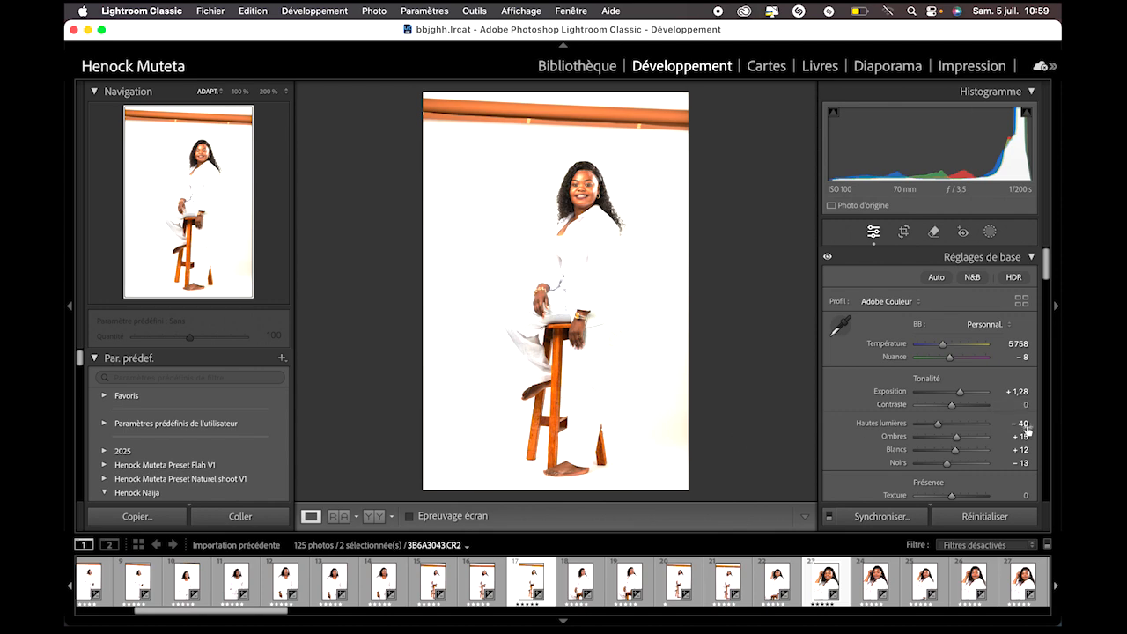
pyautogui.moveTo(949, 466); pyautogui.dragTo(940, 467)
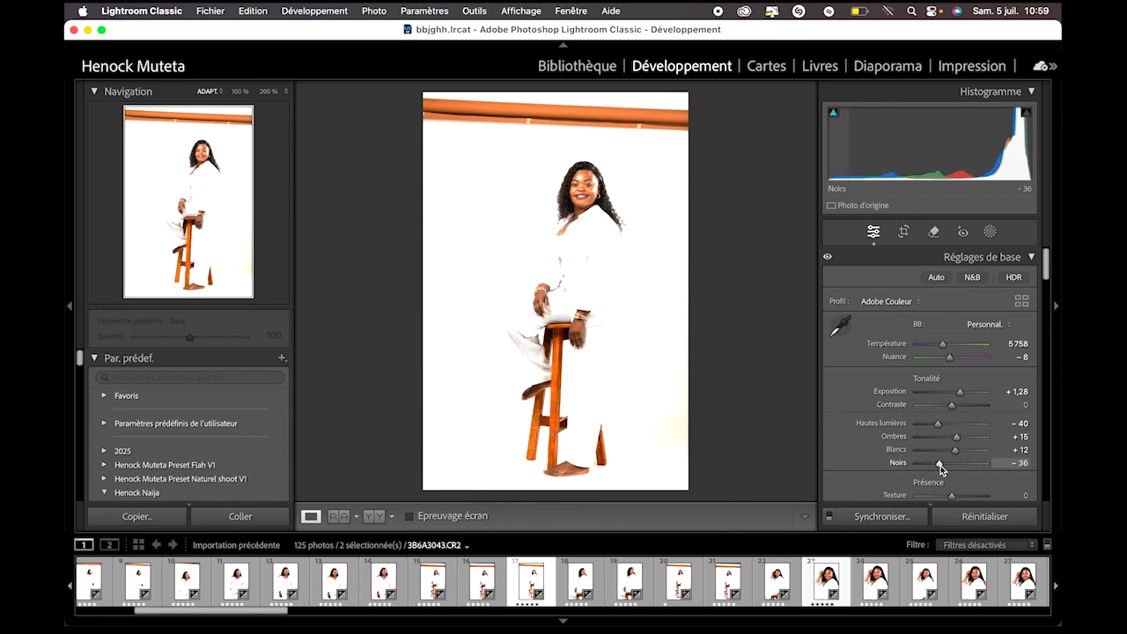
# Step: Open the orange-background photo 3B6A3160.CR2 of the woman in a black top and set its Température to 5 500
pyautogui.scroll(-10, 877, 586)
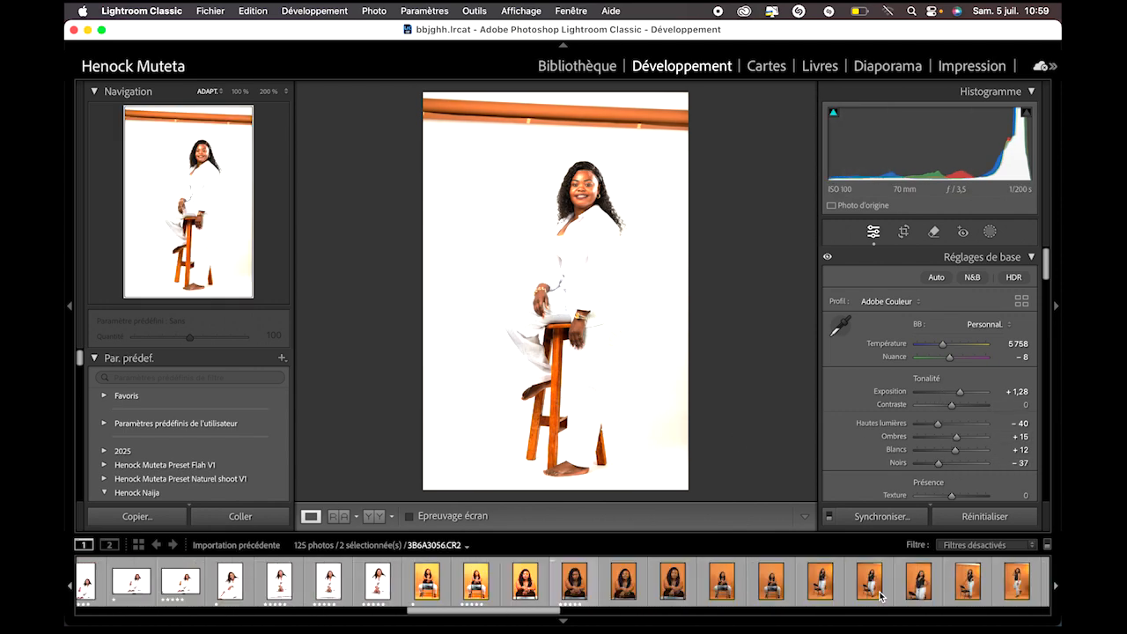
pyautogui.click(713, 592)
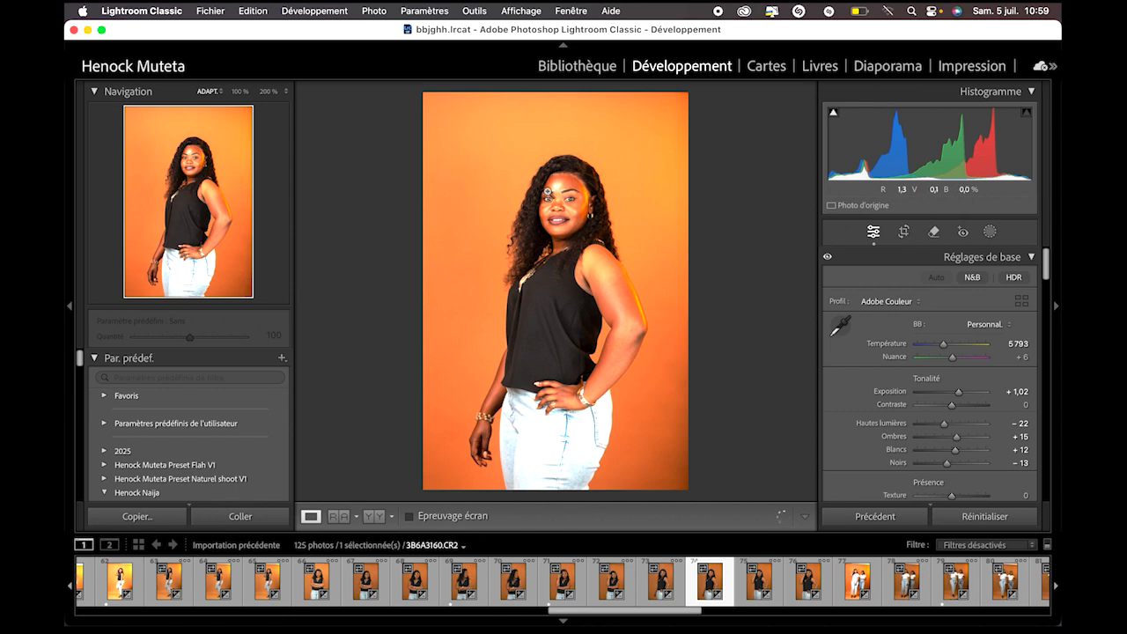
pyautogui.moveTo(945, 344); pyautogui.dragTo(943, 345)
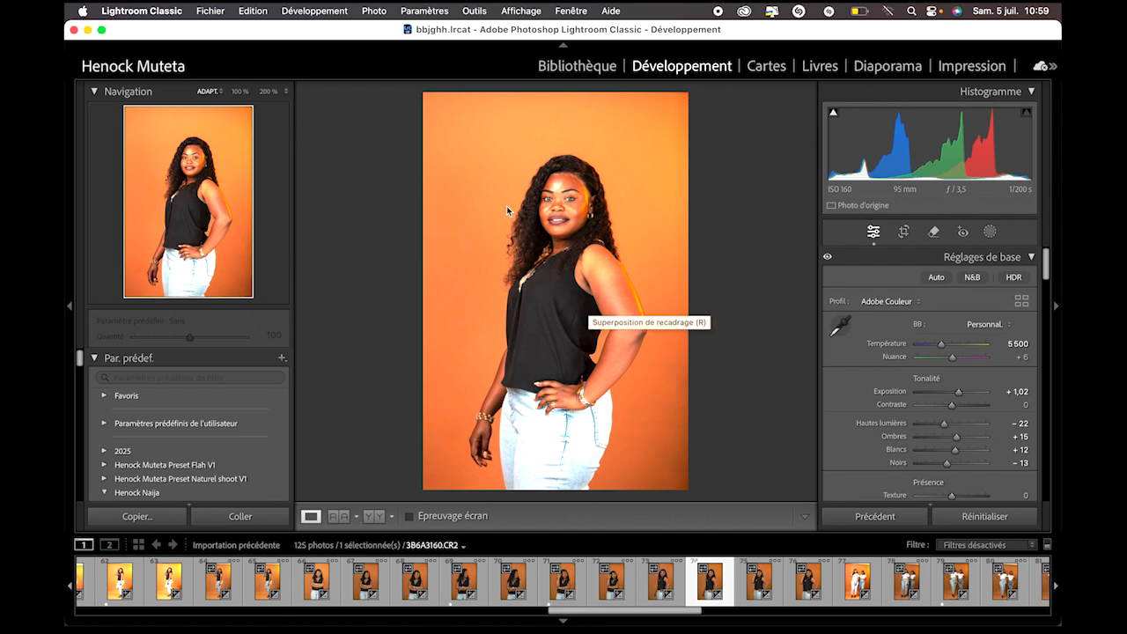
# Step: Crop the orange-background photo tighter at its original aspect, trimming the space above the head and beside the raised elbow
pyautogui.press('r')
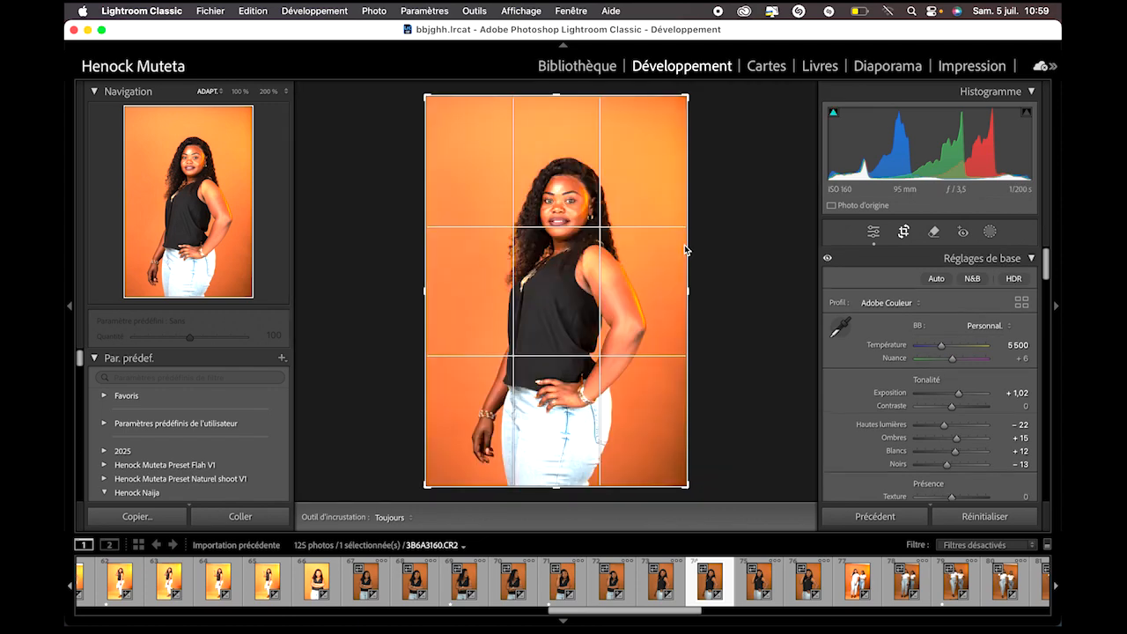
pyautogui.moveTo(685, 245); pyautogui.dragTo(670, 245)
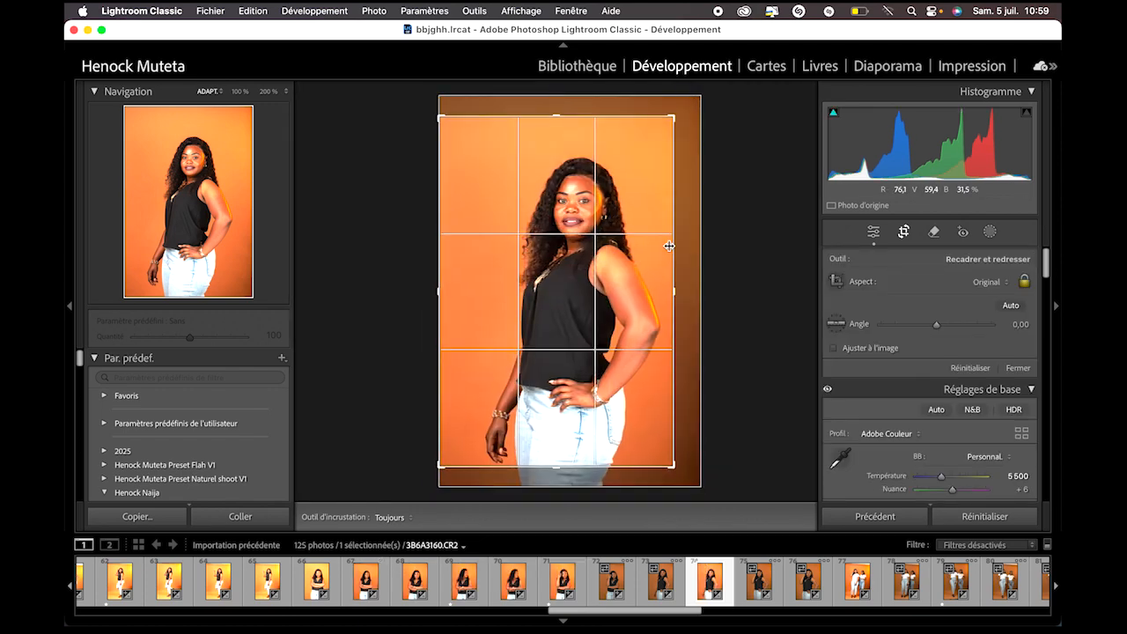
pyautogui.press('r')
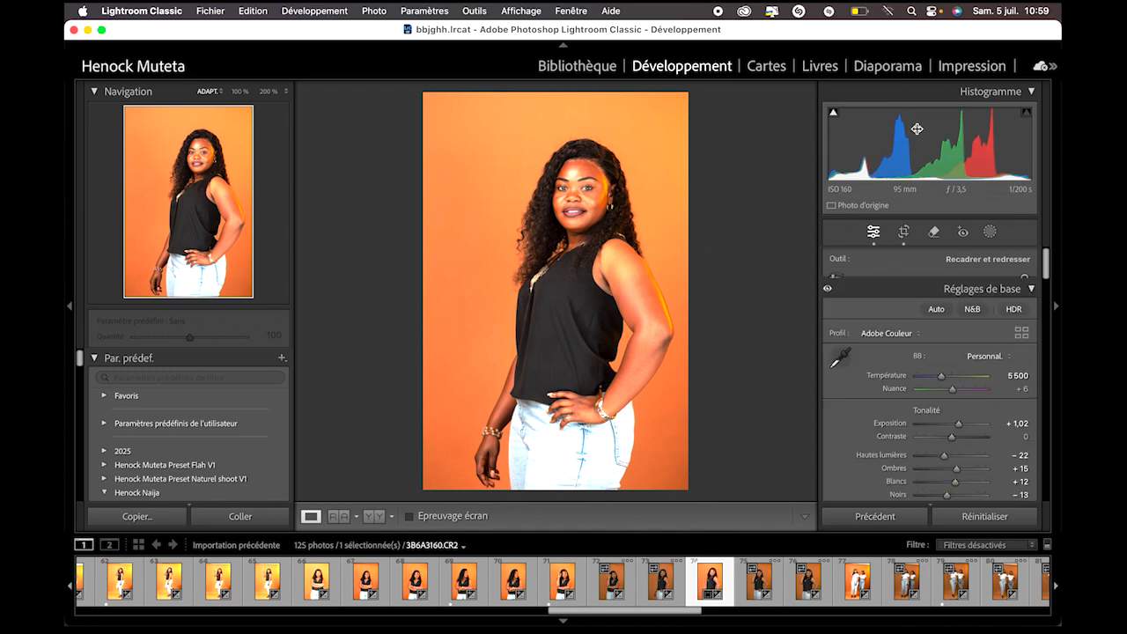
# Step: Set the orange-background photo's Exposition to +0,76, Ombres to +41 and Noirs to -25
pyautogui.moveTo(946, 123); pyautogui.dragTo(930, 123)
pyautogui.moveTo(956, 392); pyautogui.dragTo(957, 392)
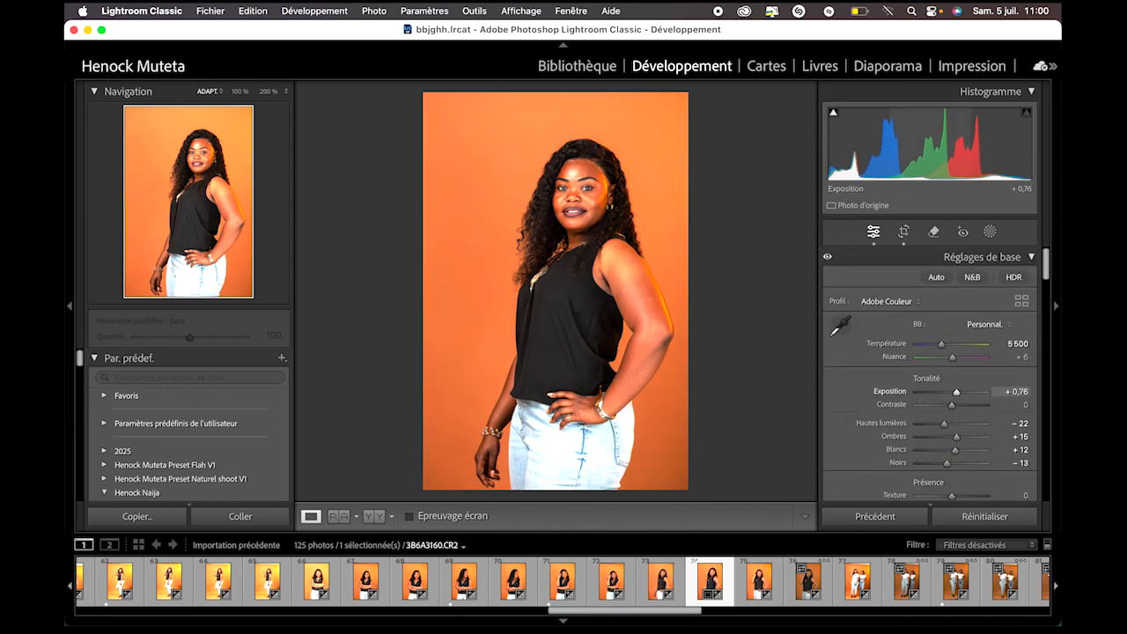
pyautogui.moveTo(957, 439); pyautogui.dragTo(968, 440)
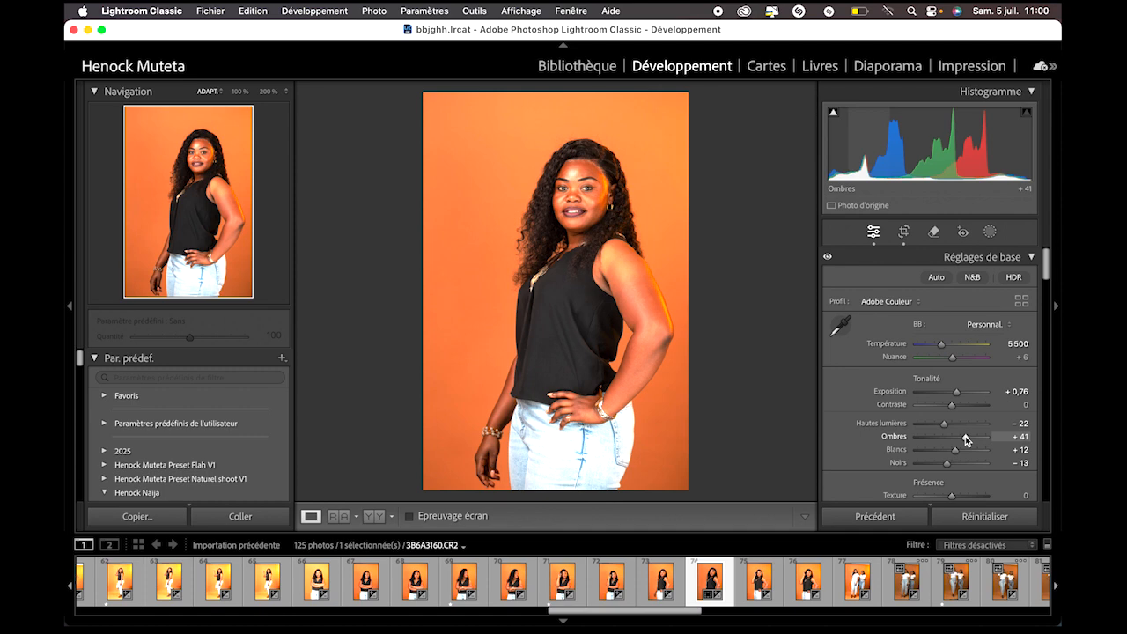
pyautogui.moveTo(859, 167); pyautogui.dragTo(842, 163)
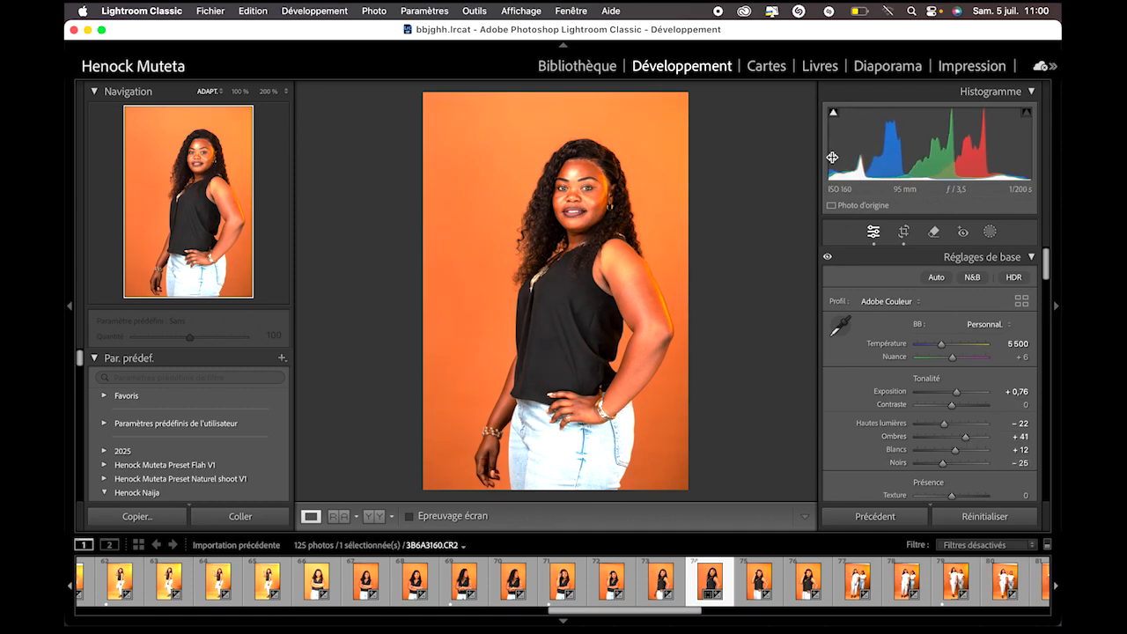
# Step: Set the orange-background photo's Contraste to -30 and Exposition to +0,62, and check the face and clothes up close
pyautogui.moveTo(945, 404); pyautogui.dragTo(938, 406)
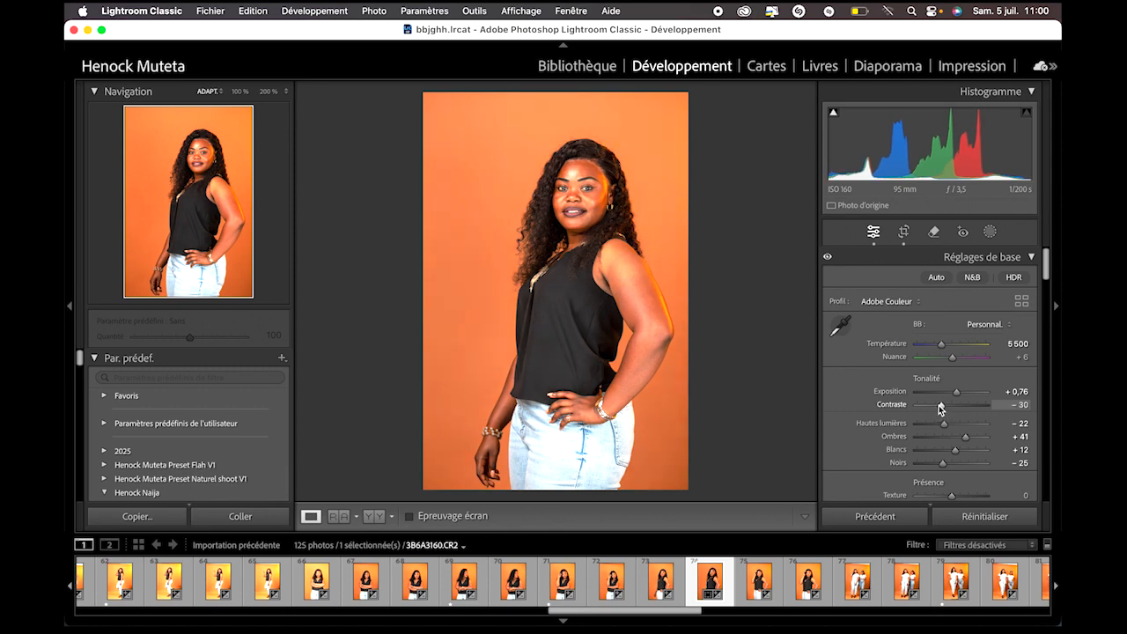
pyautogui.moveTo(930, 155); pyautogui.dragTo(927, 155)
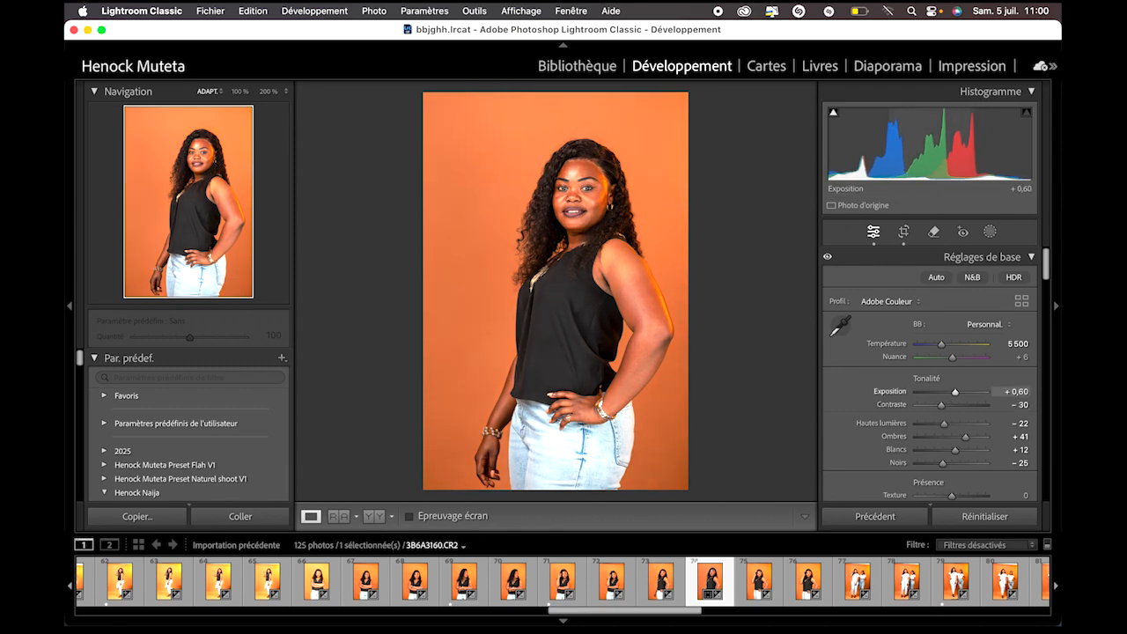
pyautogui.moveTo(573, 206); pyautogui.dragTo(589, 388)
pyautogui.click(591, 388)
pyautogui.click(588, 185)
pyautogui.click(597, 193)
pyautogui.click(597, 195)
pyautogui.click(603, 202)
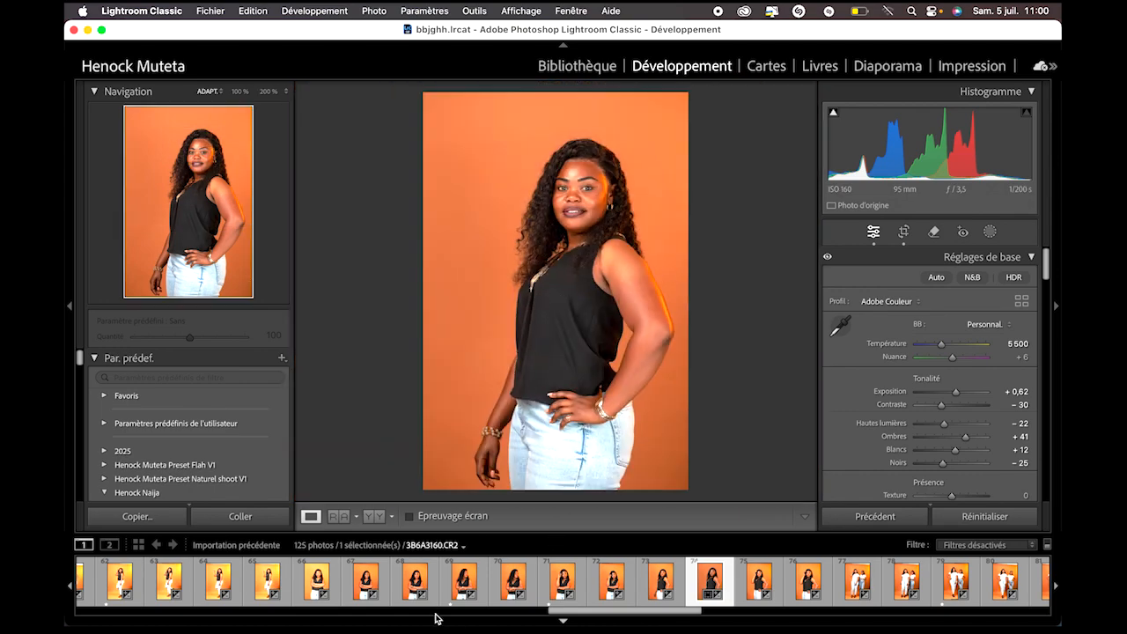
# Step: Open the seated white-outfit photo 3B6A3072.CR2 and apply the Noir & blanc preset from the noir et blanc group
pyautogui.scroll(5, 364, 593)
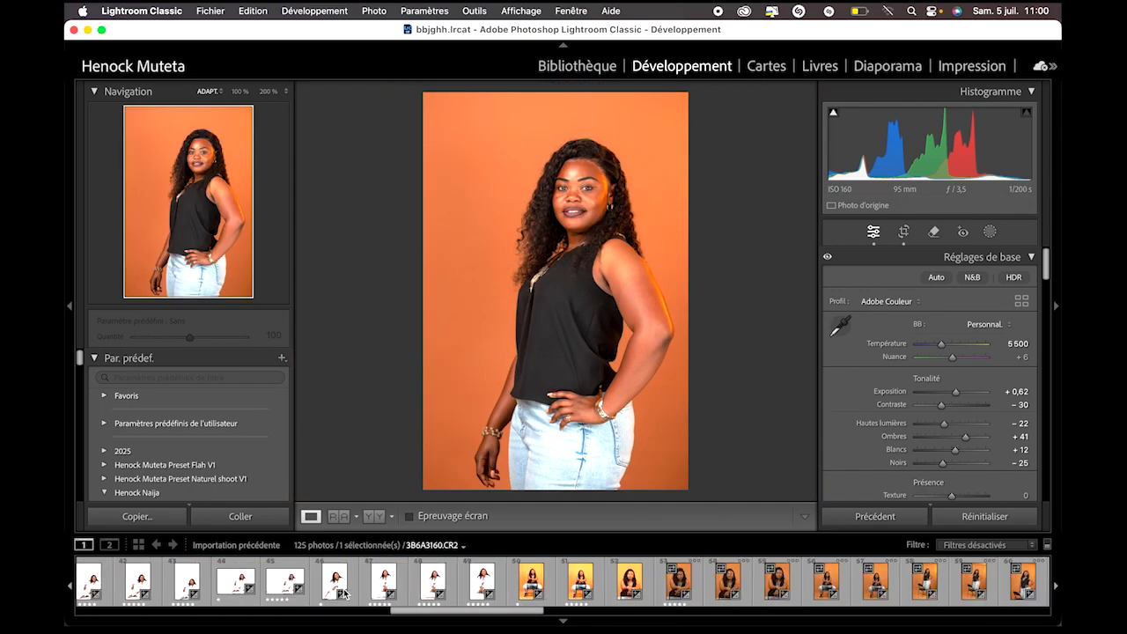
pyautogui.click(369, 593)
pyautogui.press('Left')
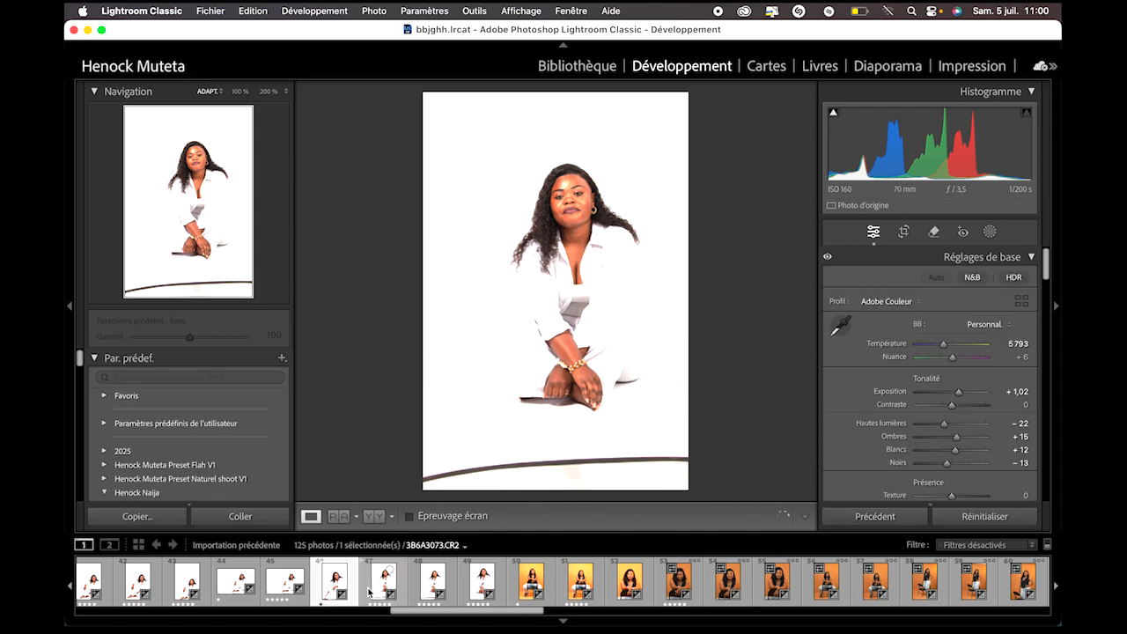
pyautogui.press('Left')
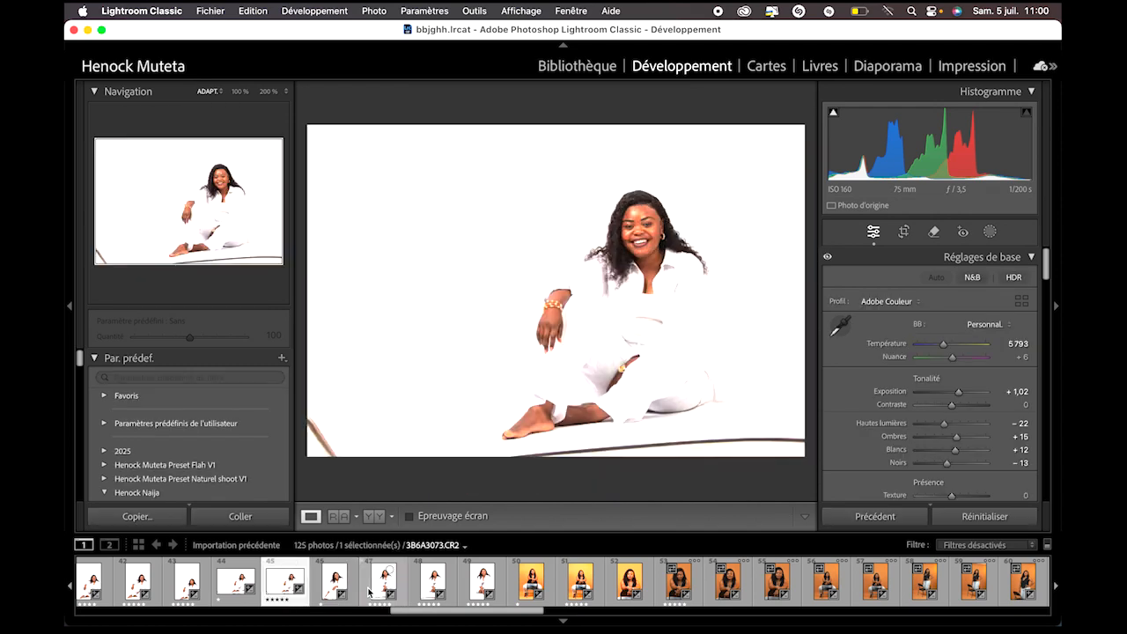
pyautogui.press('Right')
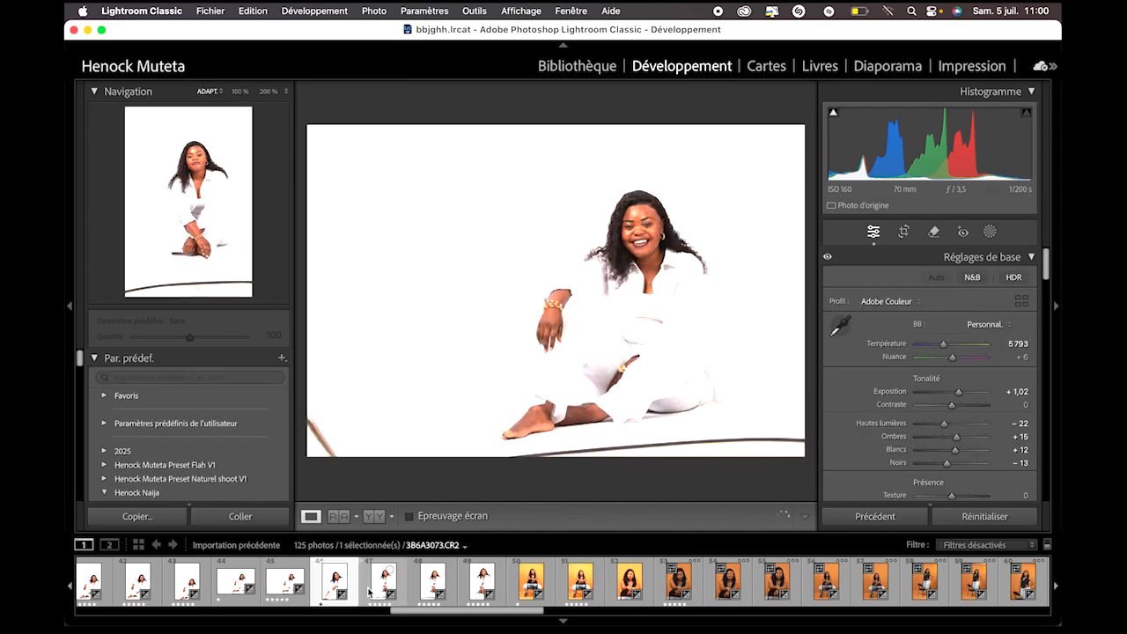
pyautogui.scroll(-10, 211, 475)
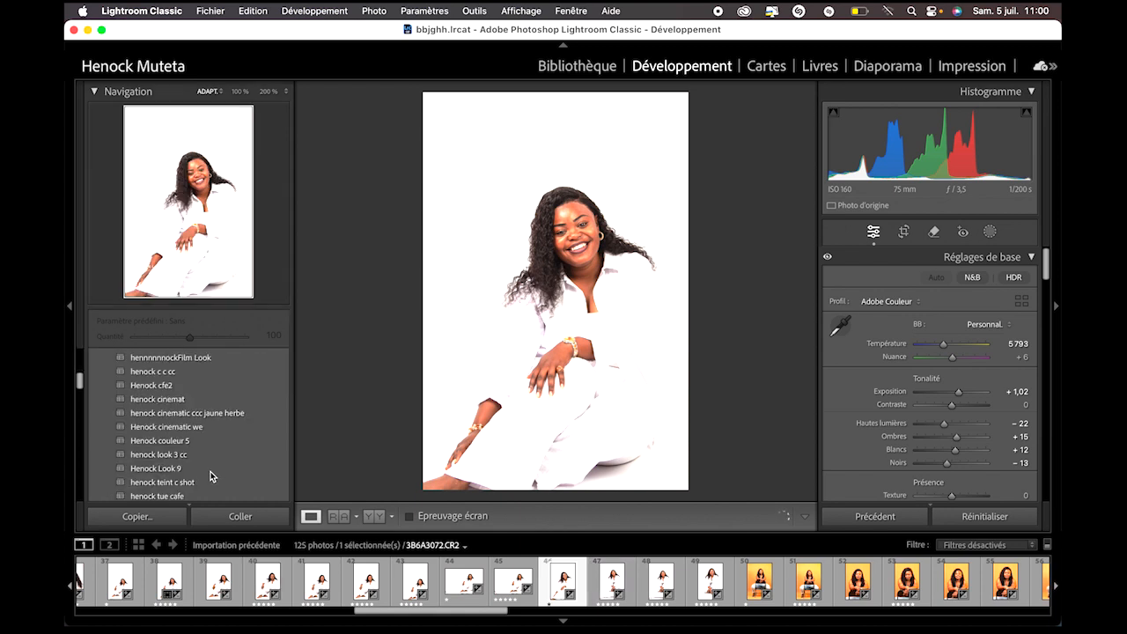
pyautogui.scroll(3, 202, 393)
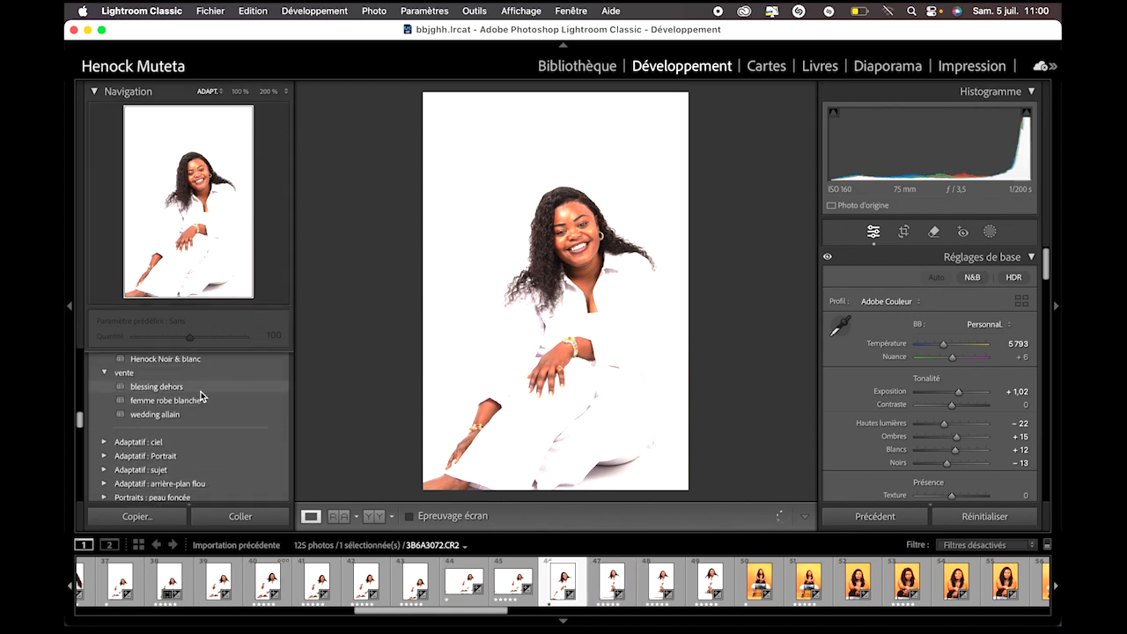
pyautogui.click(190, 398)
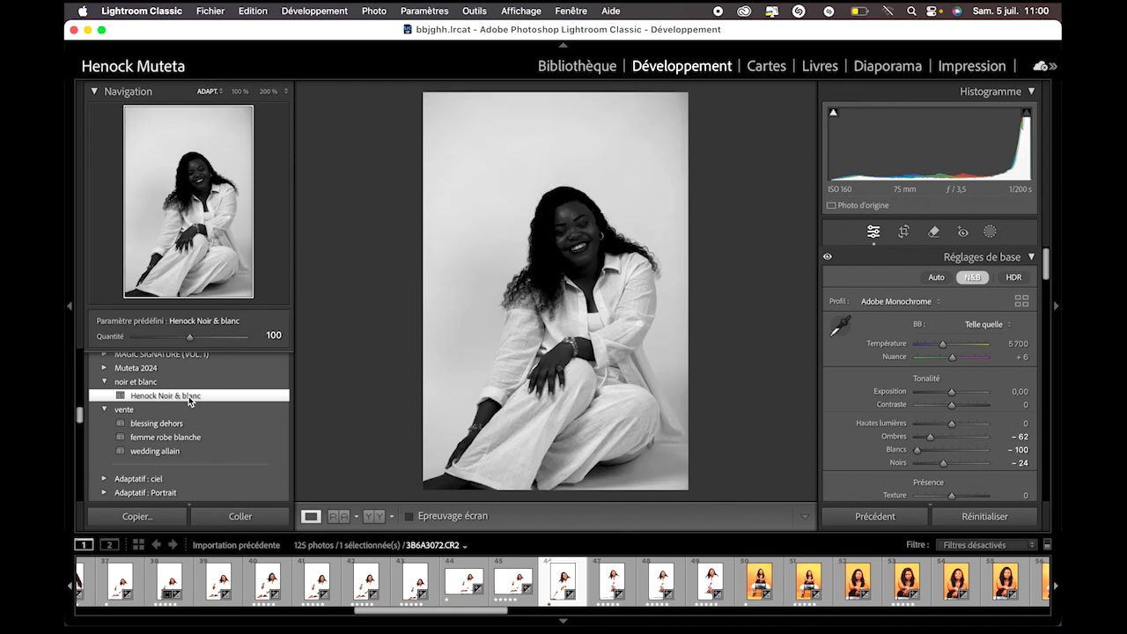
# Step: Set the black-and-white seated photo's Exposition to +1,74 and its Ombres to -41
pyautogui.moveTo(928, 138); pyautogui.dragTo(962, 139)
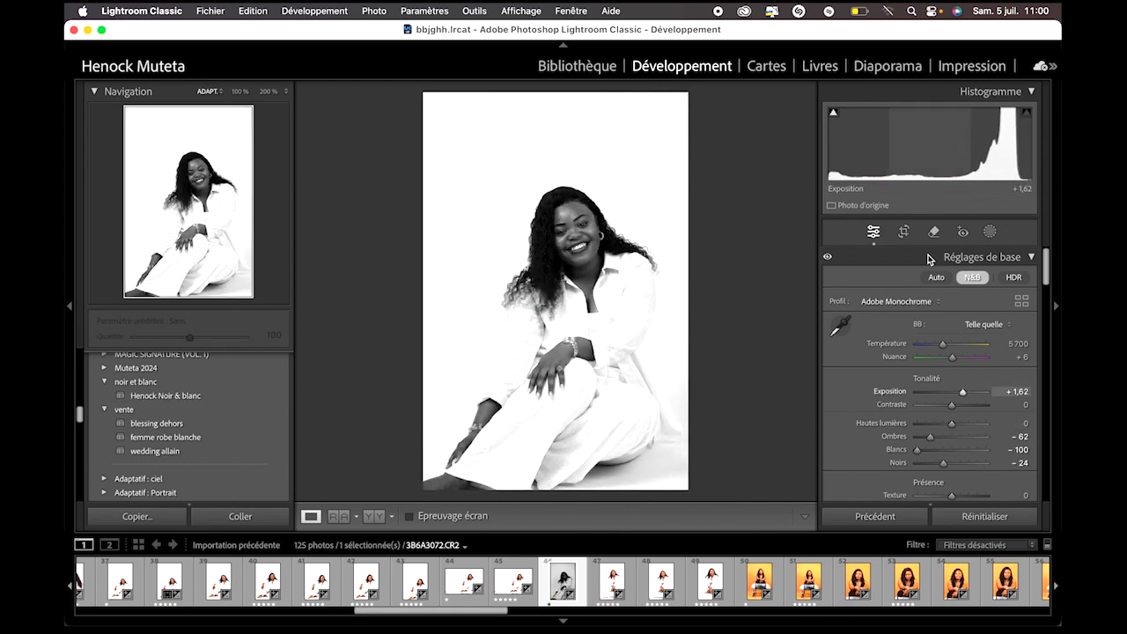
pyautogui.moveTo(931, 438)
pyautogui.mouseDown()
pyautogui.moveTo(950, 436)
pyautogui.moveTo(936, 437)
pyautogui.mouseUp()
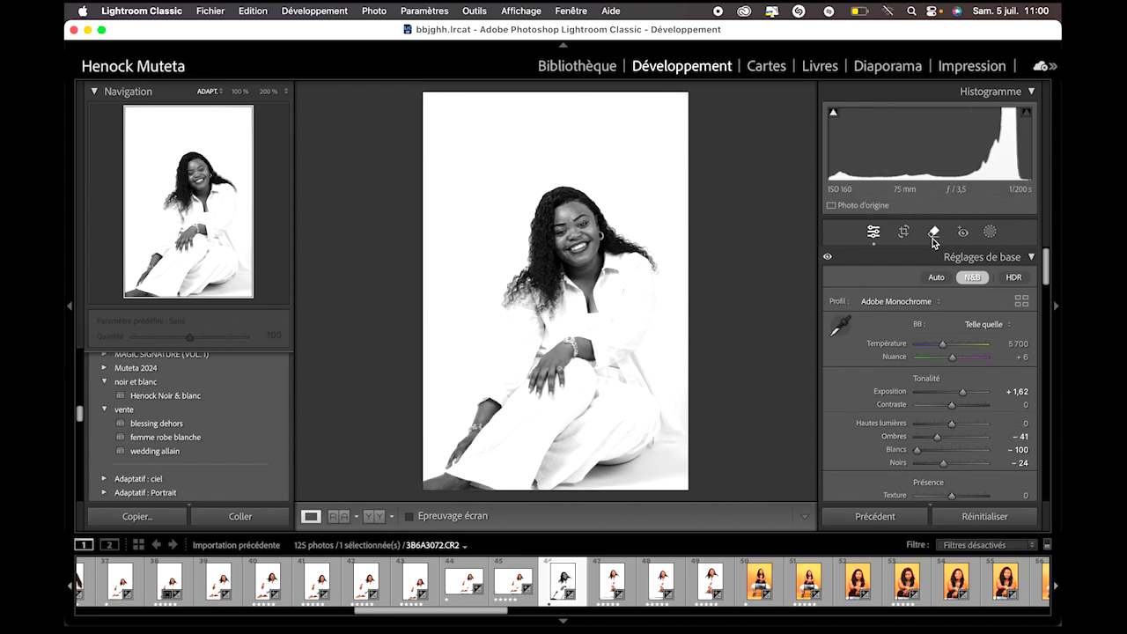
pyautogui.moveTo(920, 141); pyautogui.dragTo(918, 133)
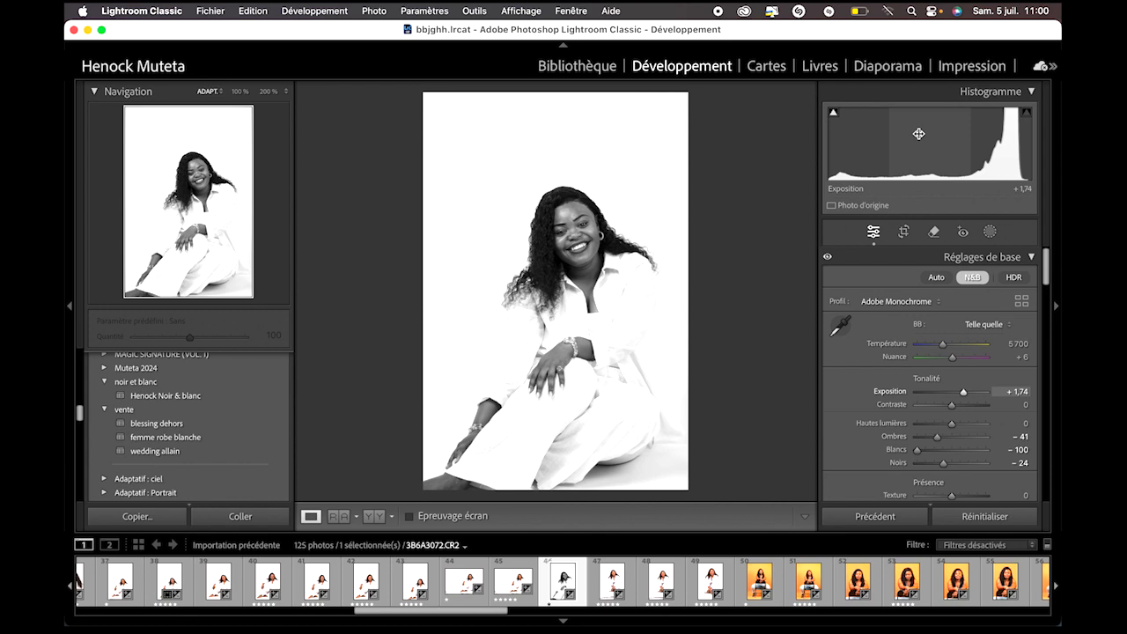
# Step: Open the closed-eyes close-up portrait 3B6A3055.CR2, compare it before and after side by side, and set its Exposition to +1,26
pyautogui.click(661, 581)
pyautogui.scroll(3, 663, 582)
pyautogui.scroll(3, 662, 581)
pyautogui.click(581, 583)
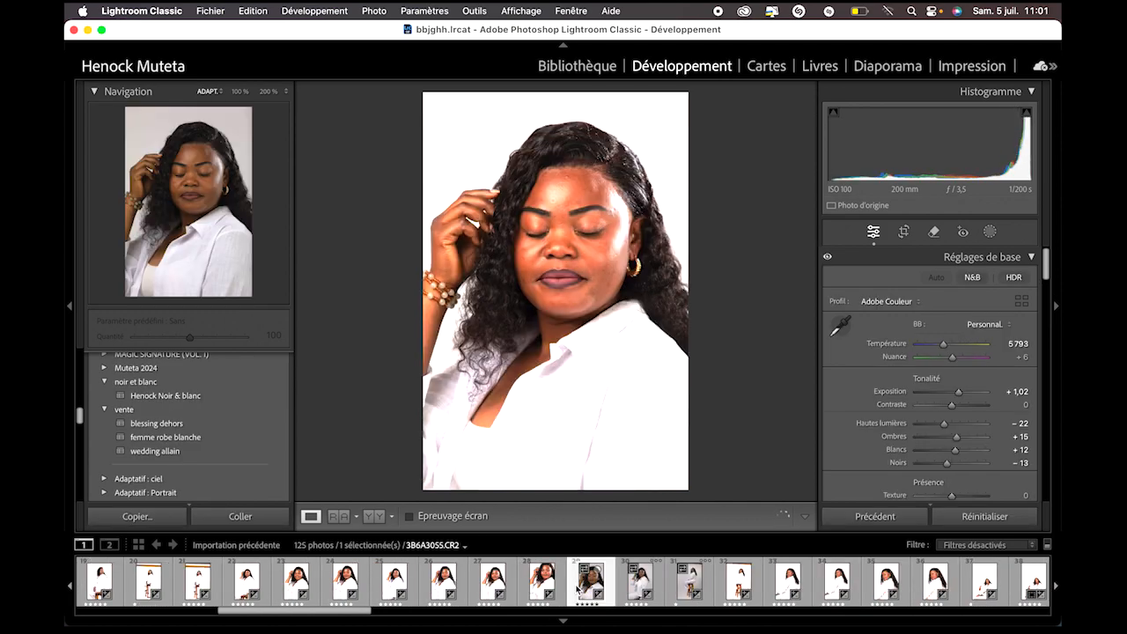
pyautogui.click(375, 518)
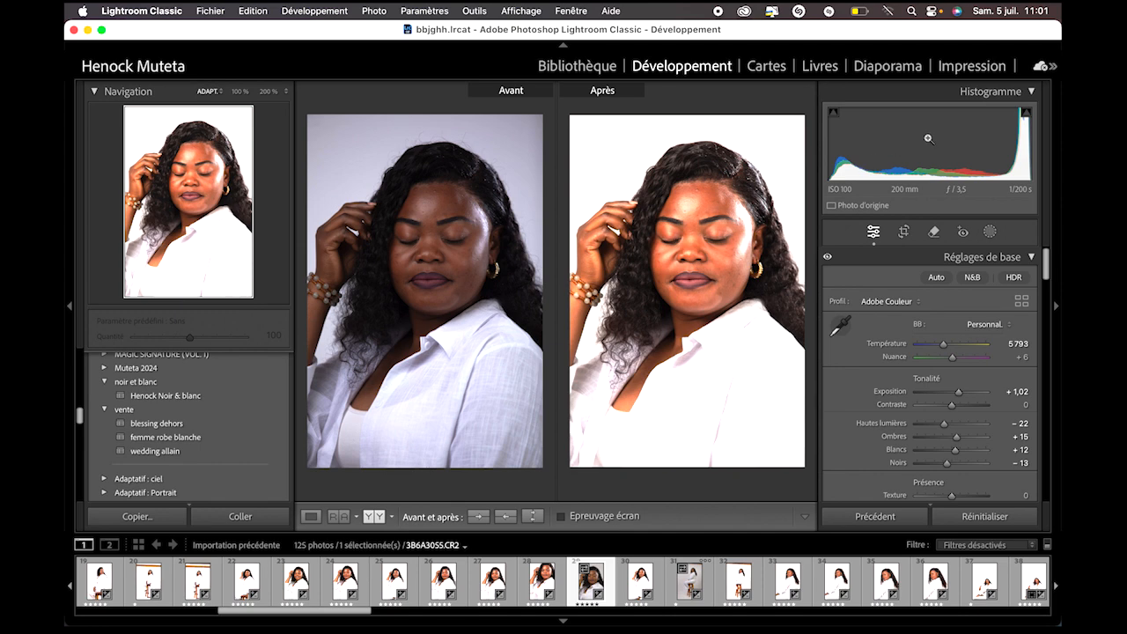
pyautogui.moveTo(917, 137); pyautogui.dragTo(915, 135)
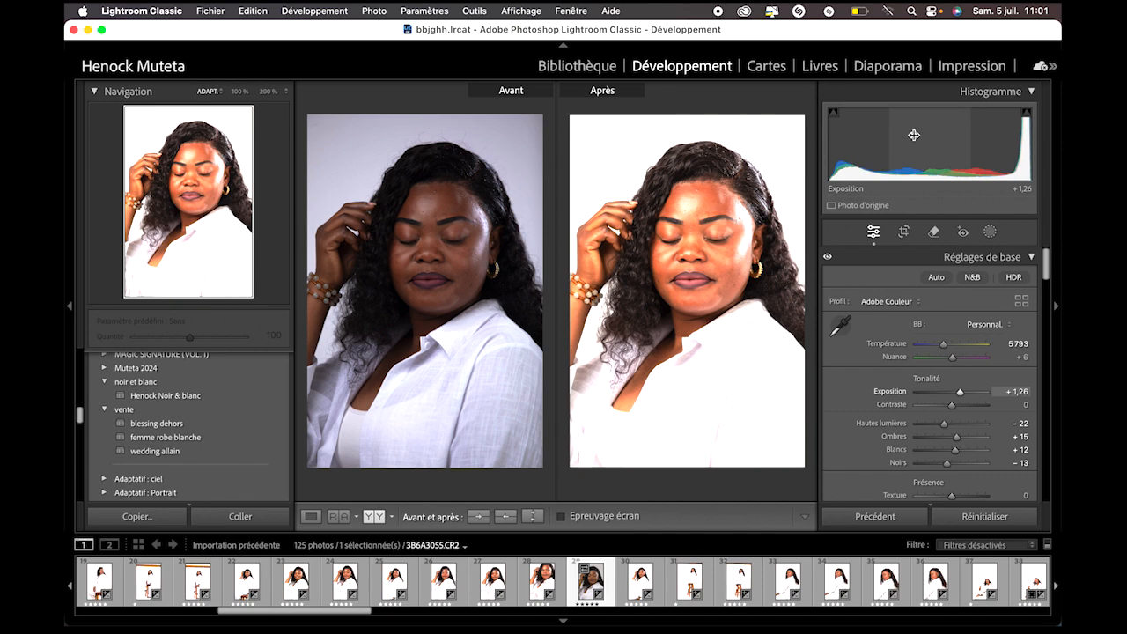